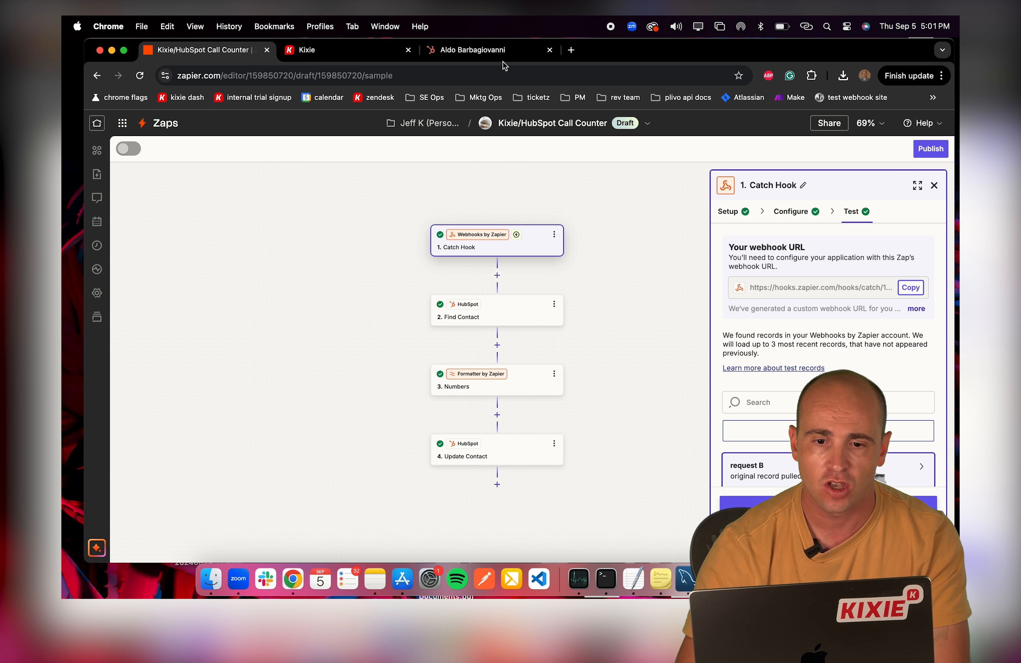
Switch to the HubSpot contact record, open the account settings in a separate browser tab and go to the Properties page.
click(502, 54)
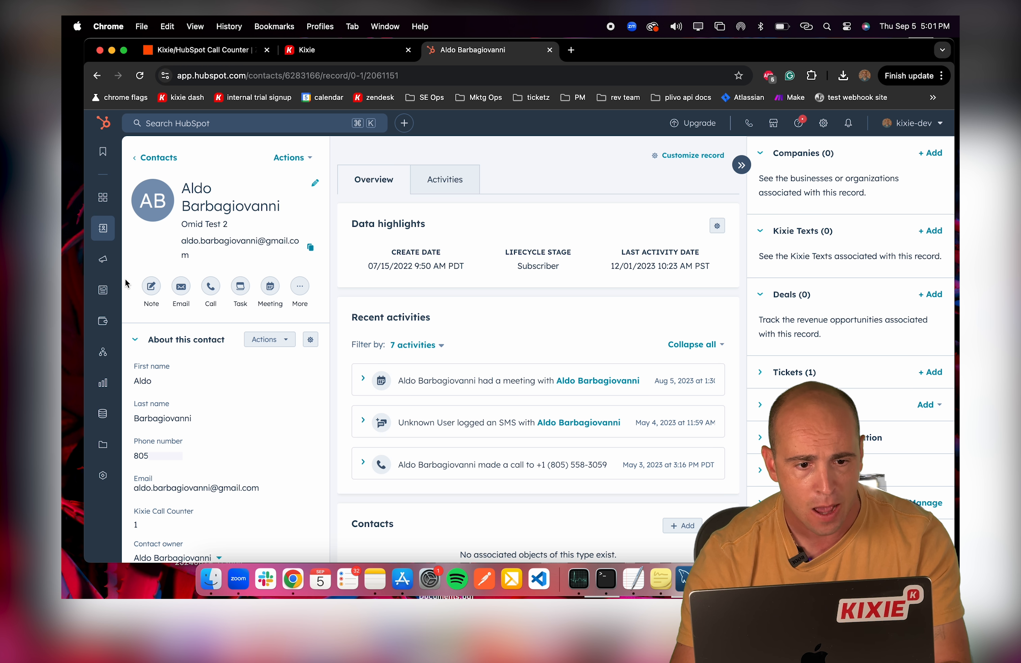
mouse_move(104, 297)
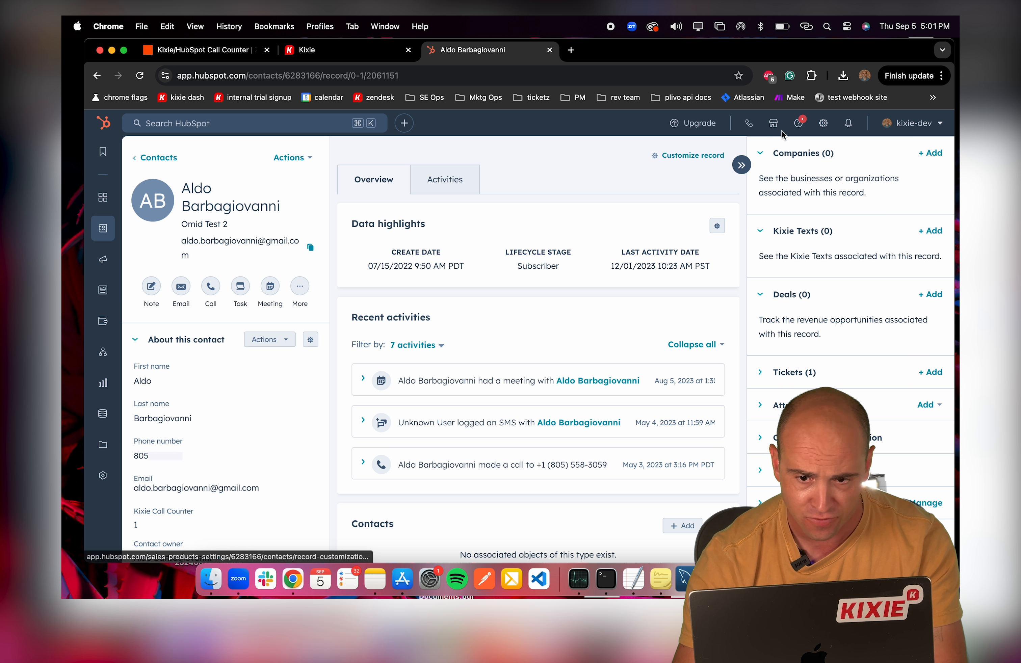
super+click(823, 125)
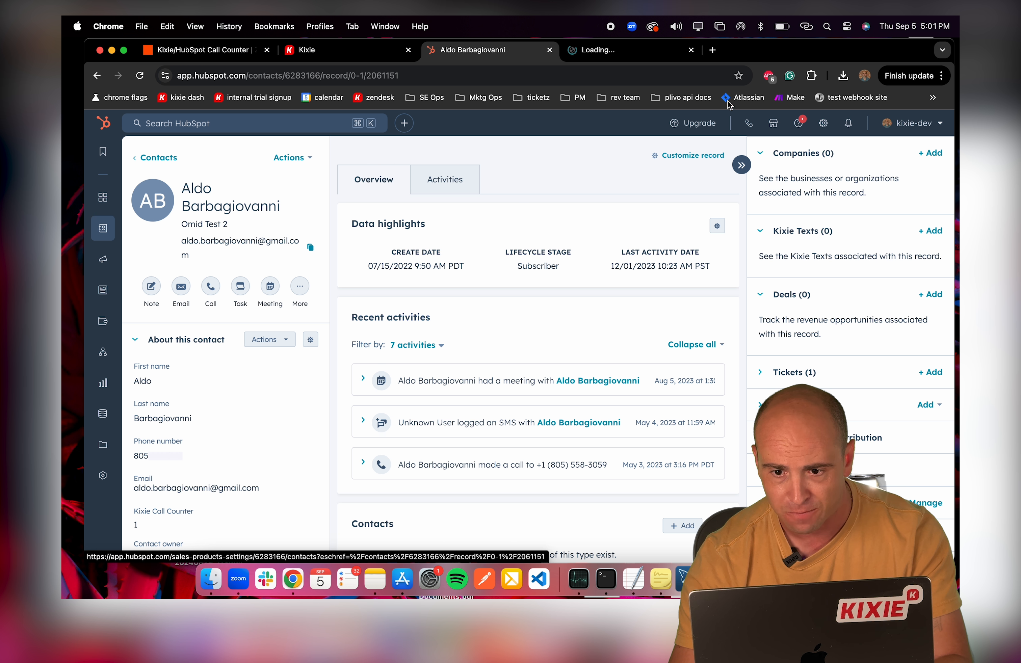
click(633, 52)
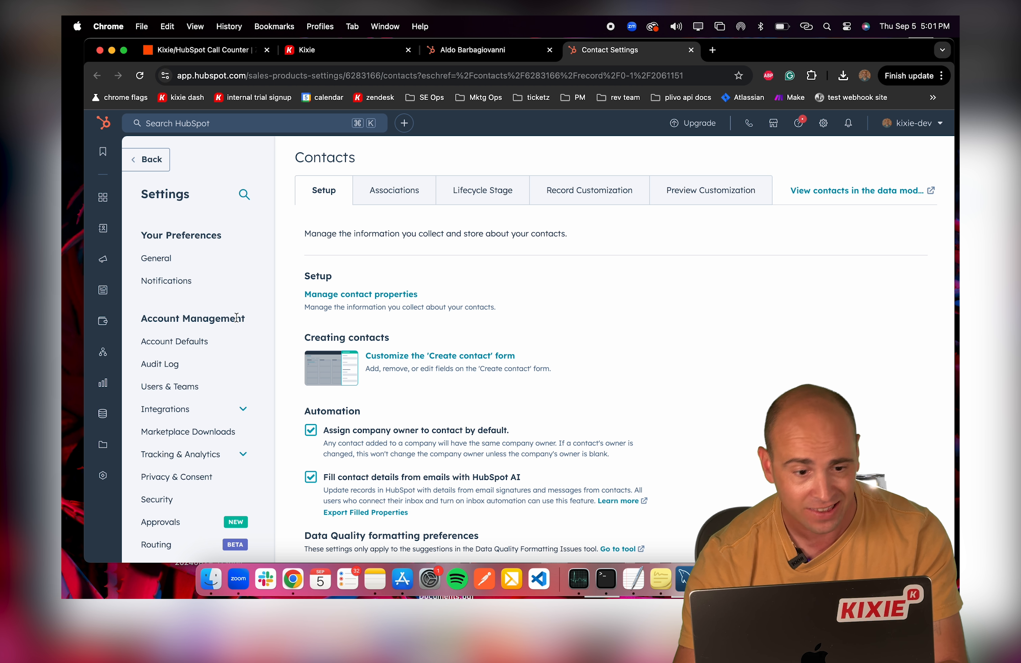
scroll(205, 373, down, 5)
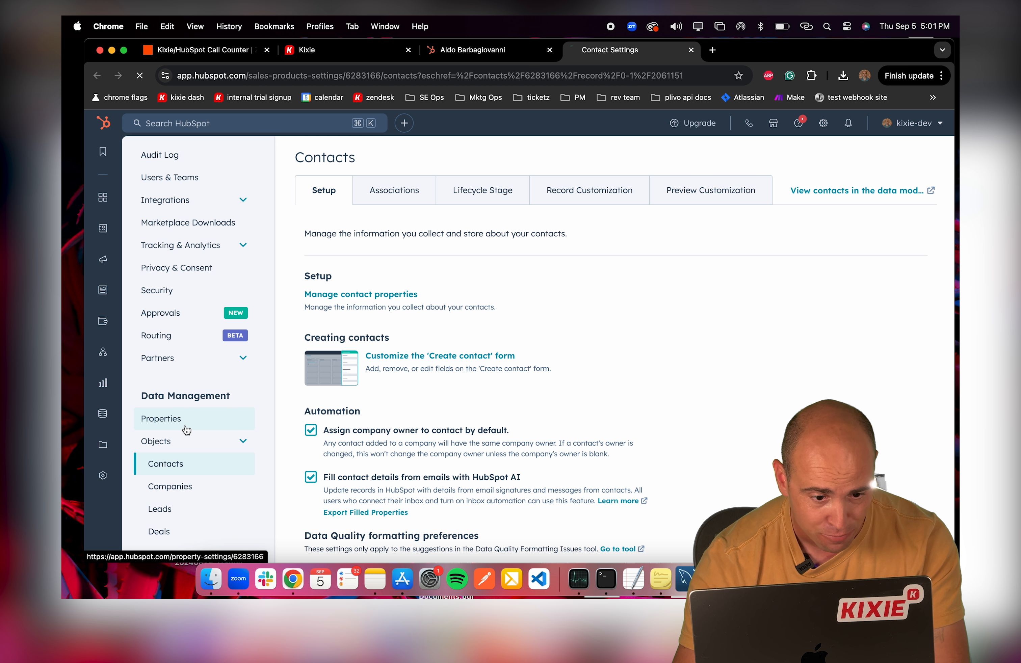
click(183, 426)
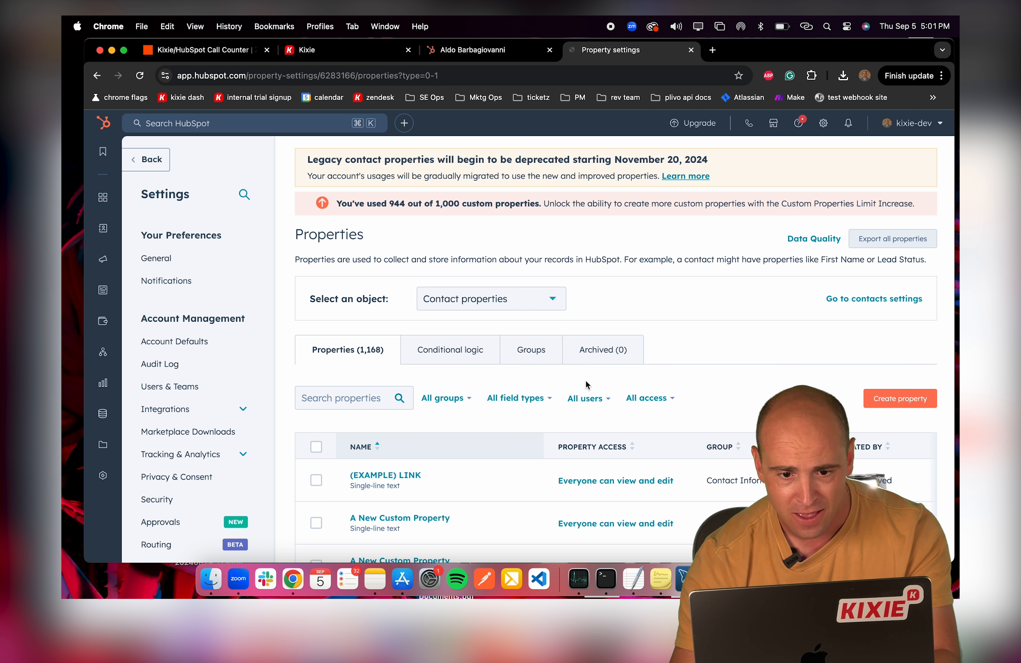
Search the contact properties for "counter".
click(373, 397)
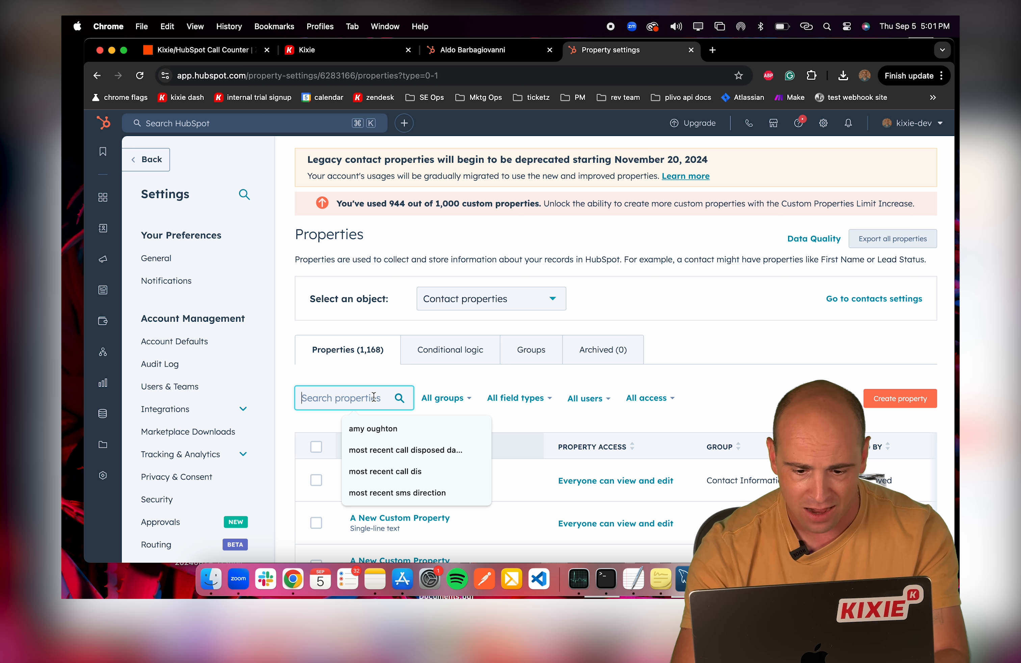
text(counter)
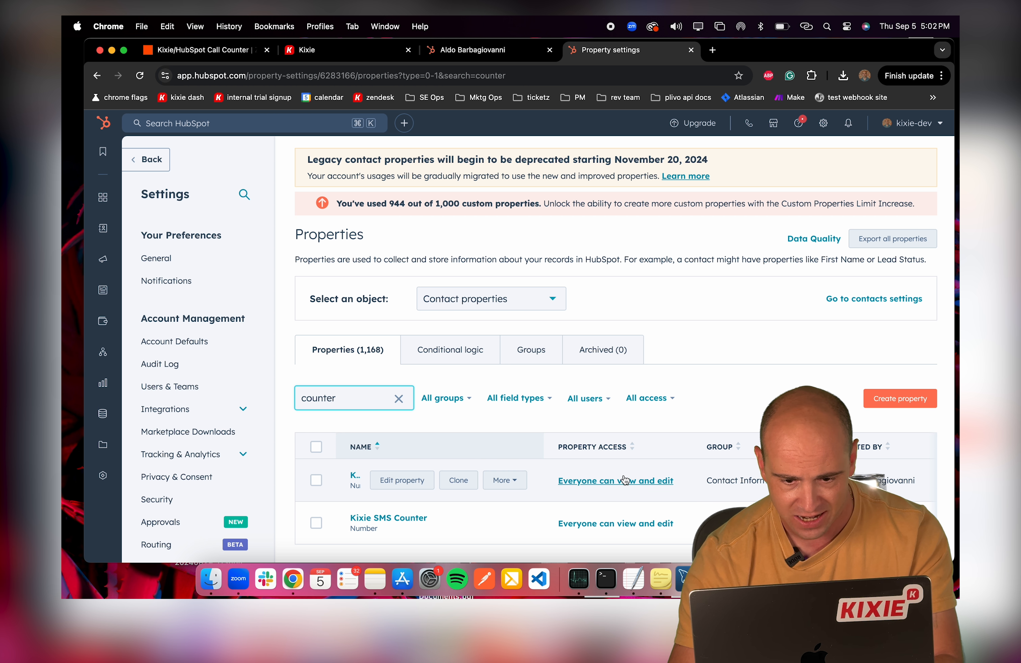
scroll(639, 532, down, 2)
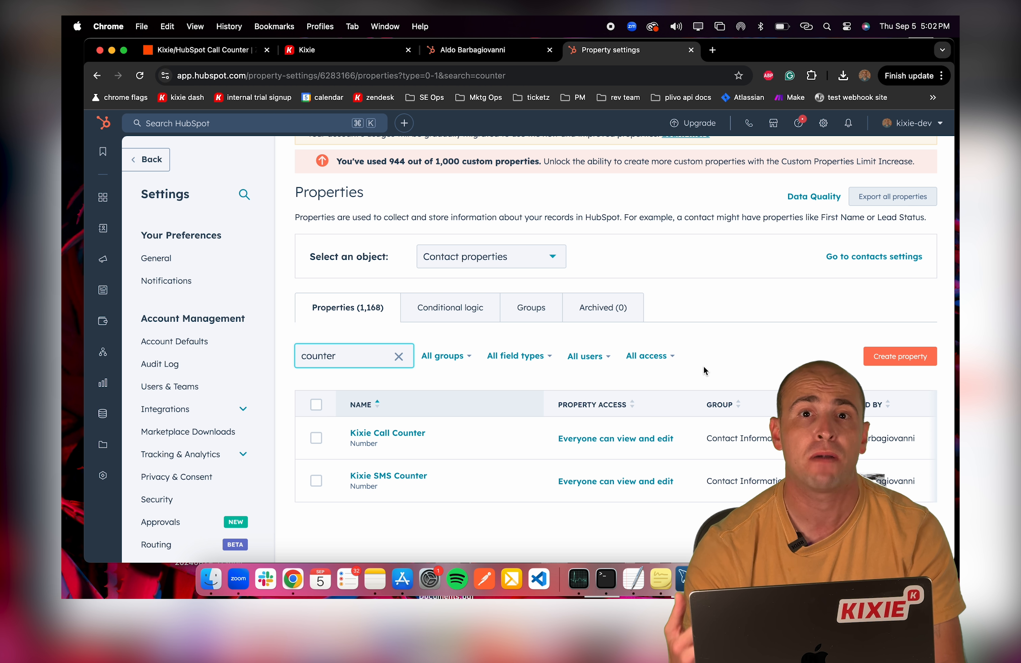
Switch to the Zapier Zap and review the Catch Hook trigger's setup and test sections.
click(206, 49)
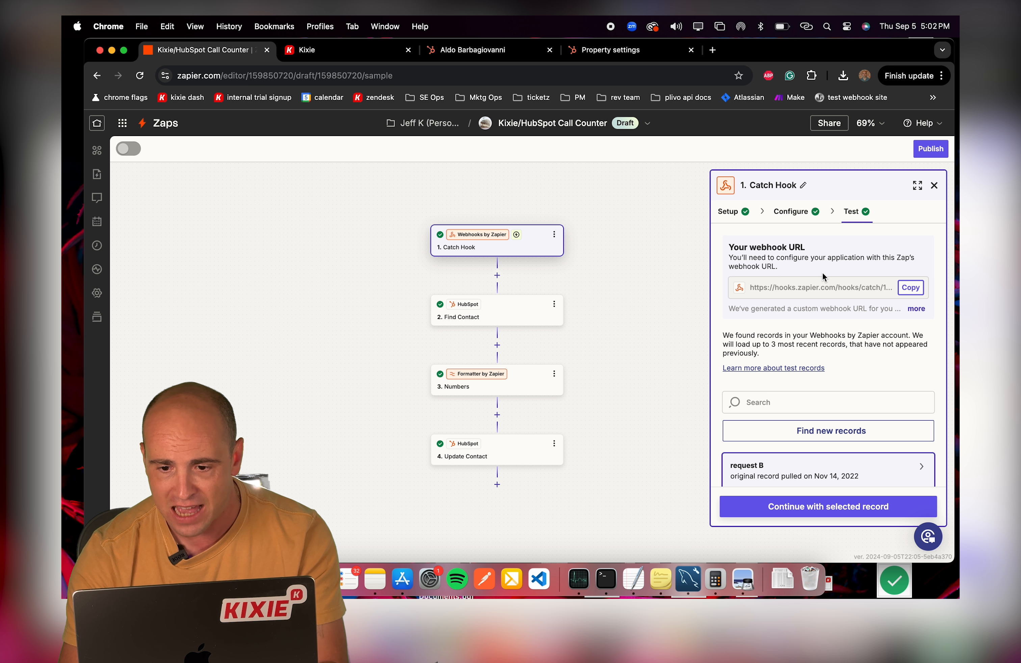
click(508, 242)
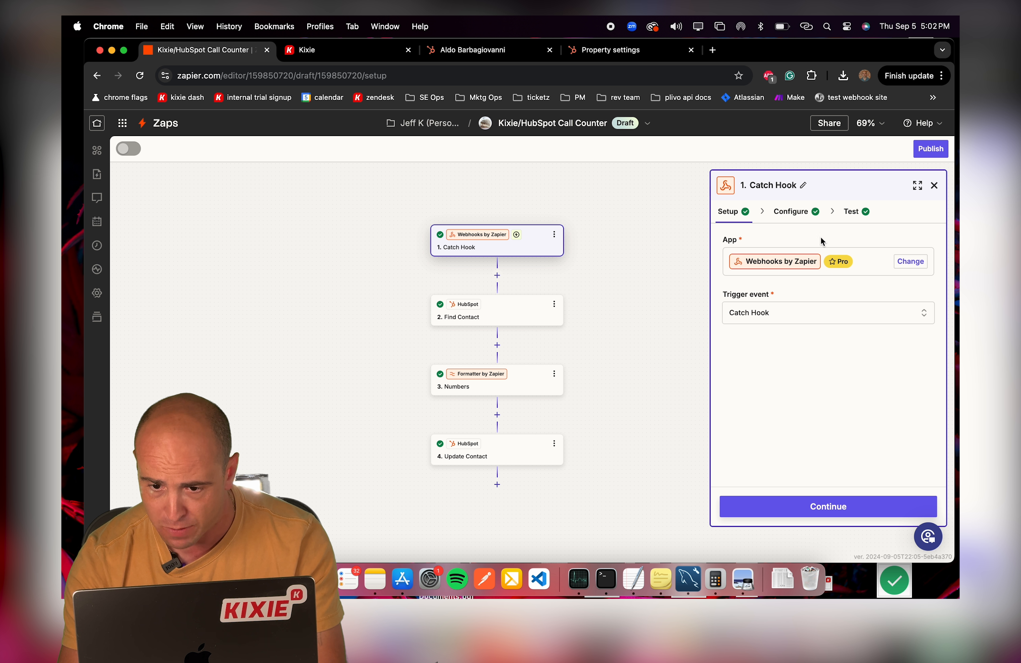
click(854, 213)
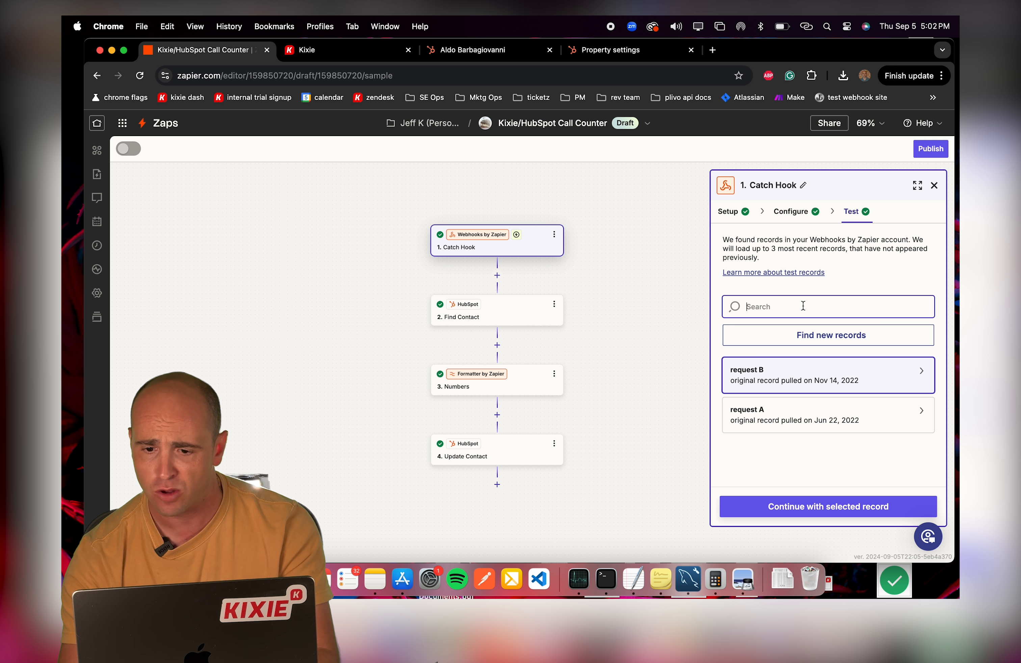
click(830, 343)
click(824, 371)
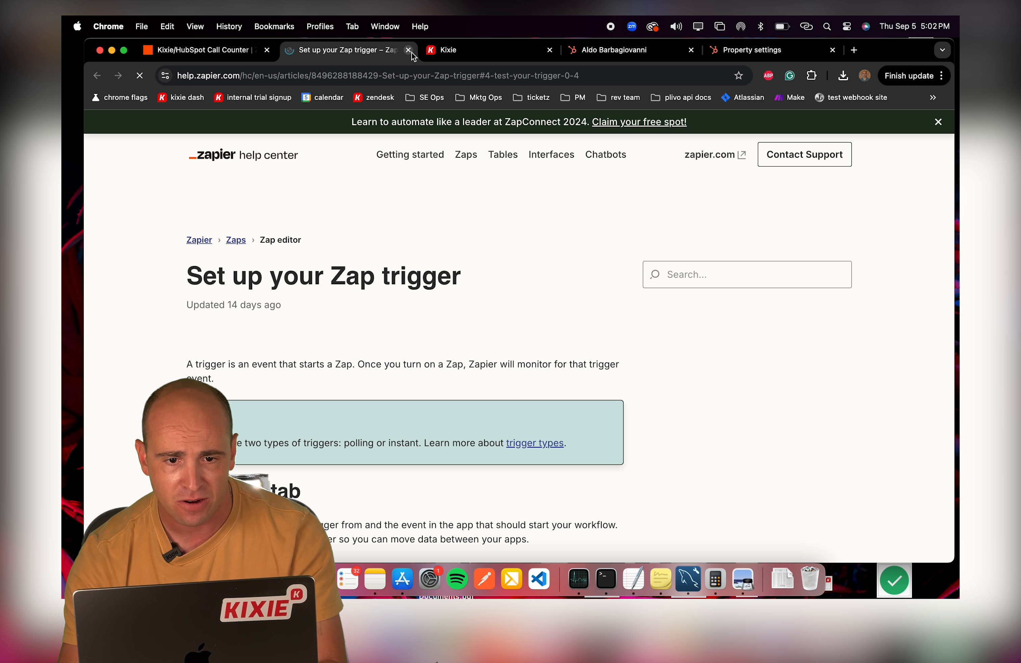
click(408, 50)
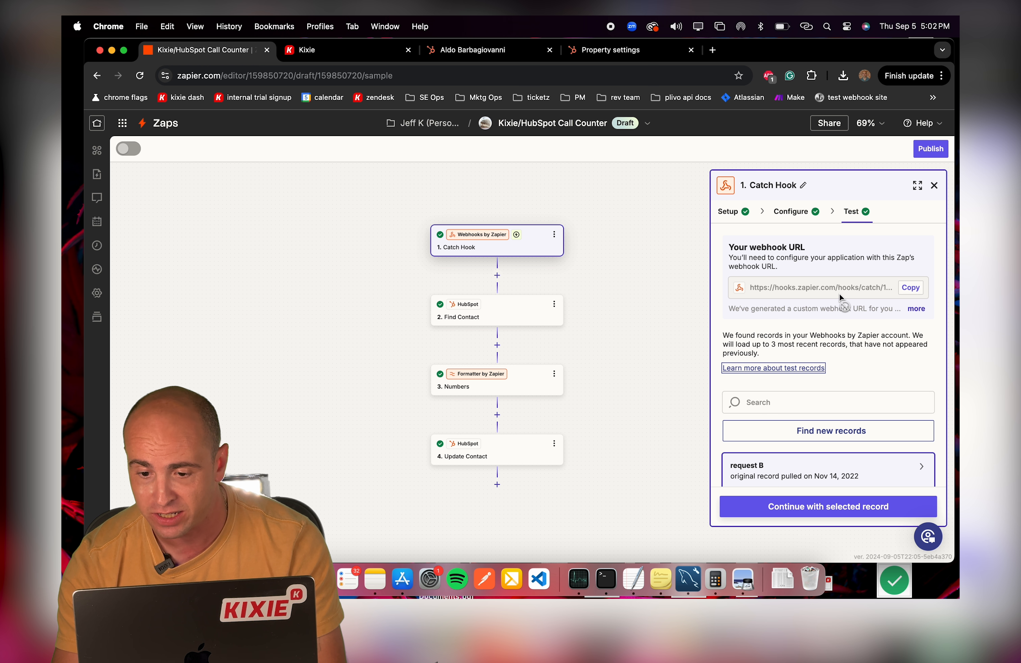
Copy the Catch Hook's webhook URL into Kixie's new "kixie call counter" webhook and choose End Call as the event.
click(910, 290)
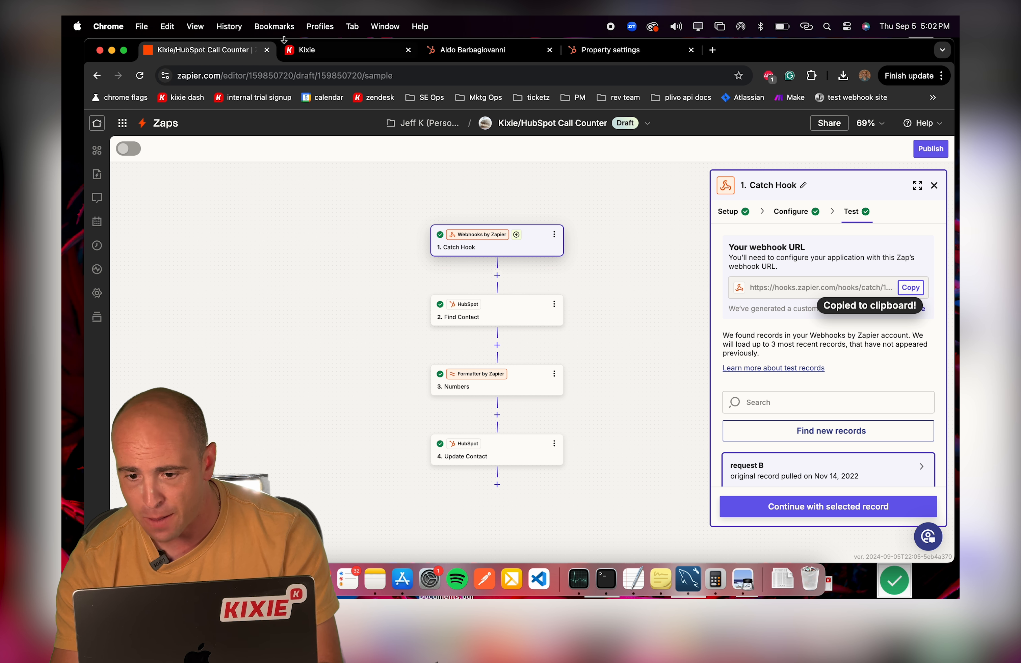
click(316, 50)
click(649, 185)
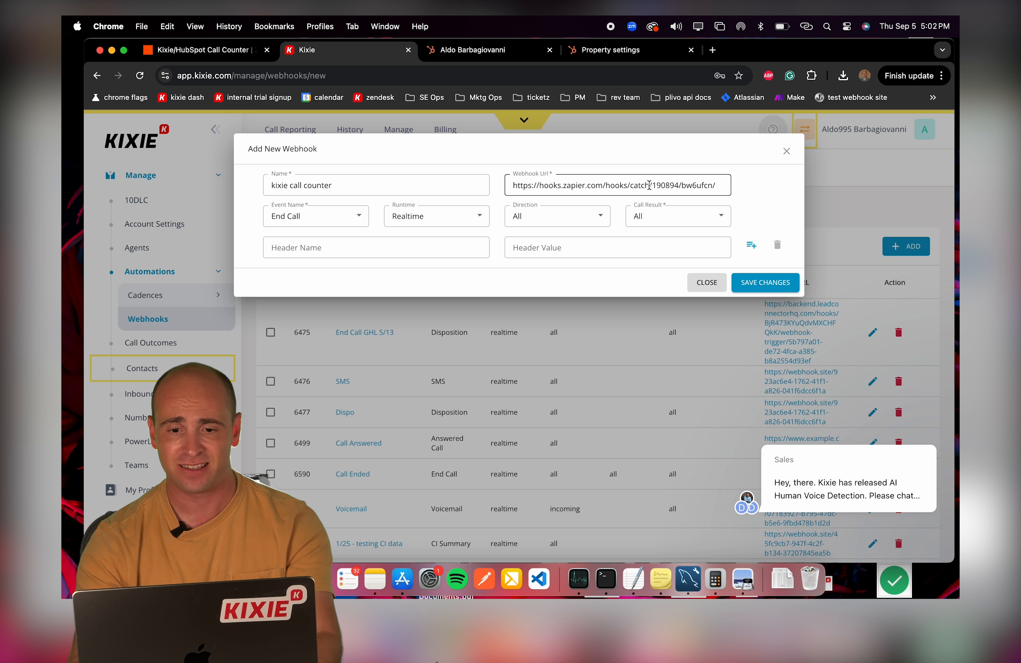
click(721, 188)
drag(714, 181, 493, 167)
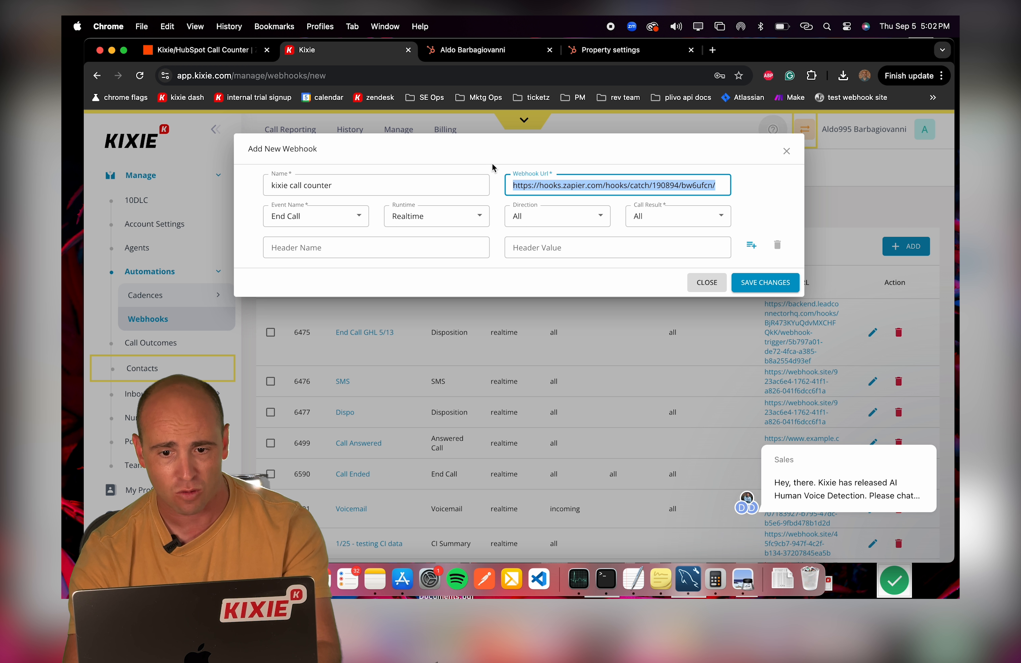
key(super+v)
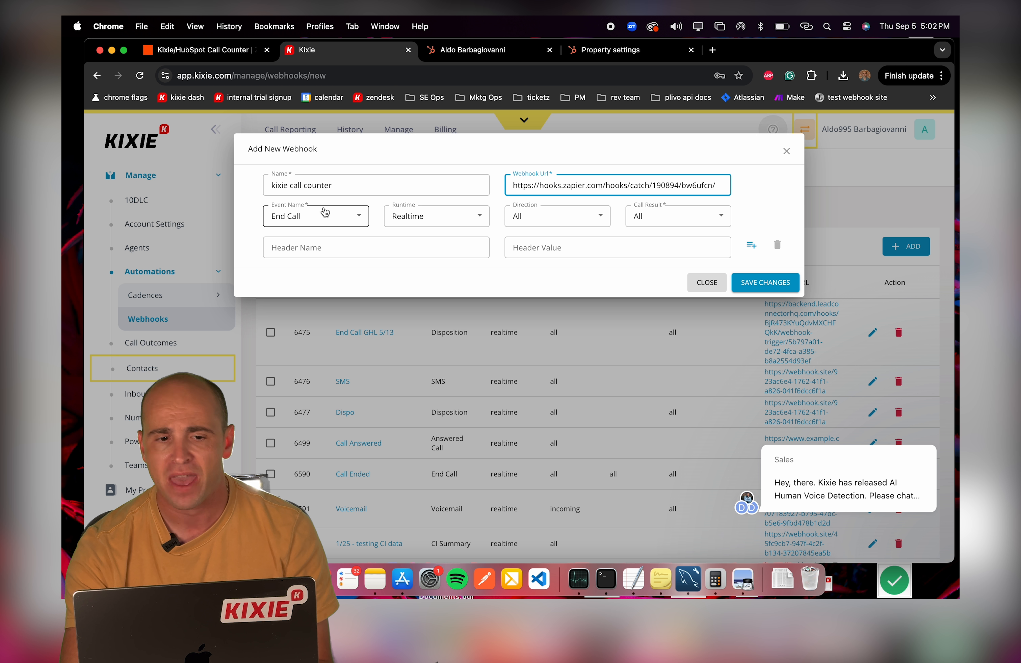
click(315, 215)
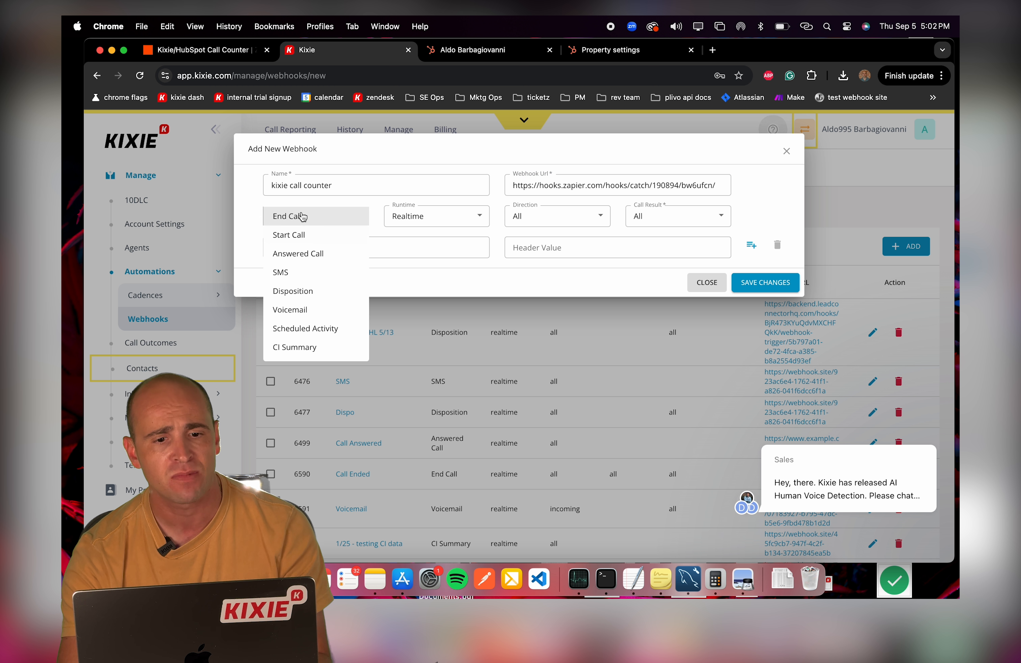
click(320, 218)
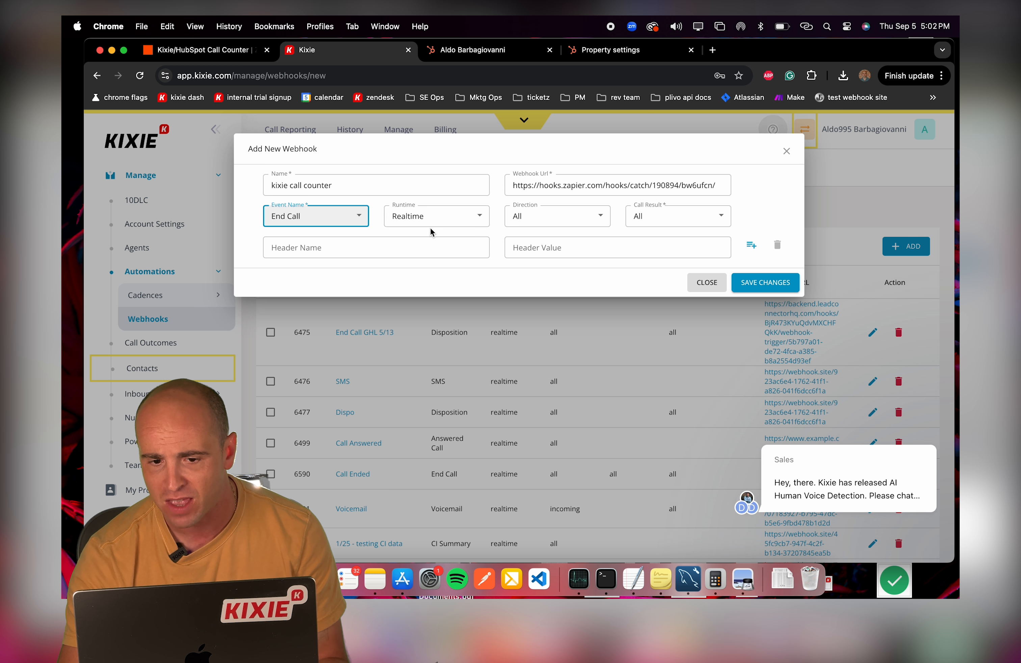
Return to the Zapier Zap and examine the call details in the Catch Hook's request B record, including the contact ID.
click(208, 51)
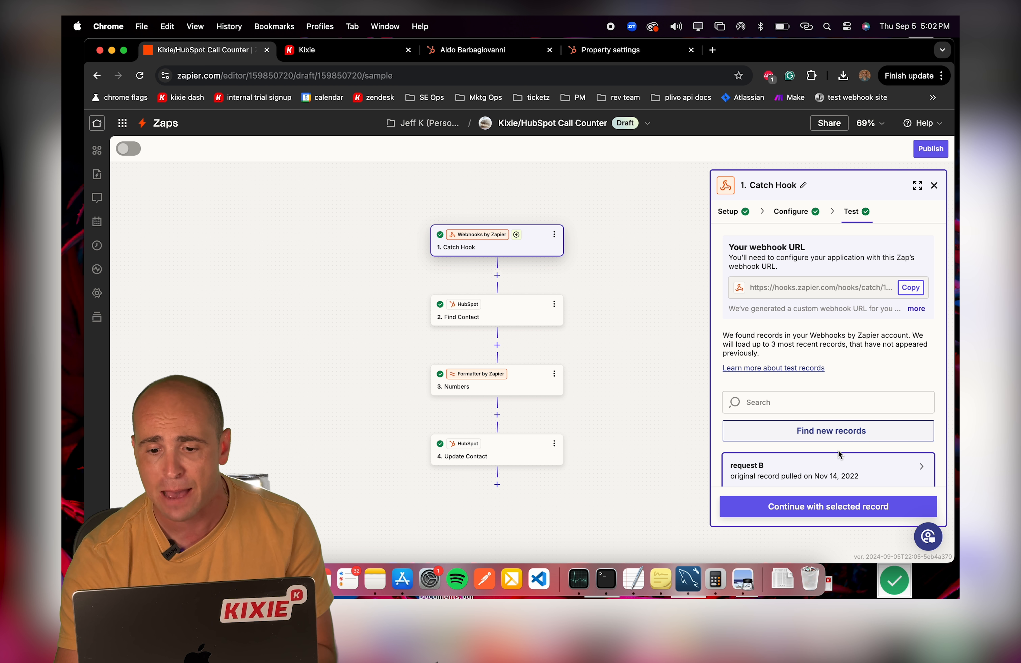
mouse_move(831, 476)
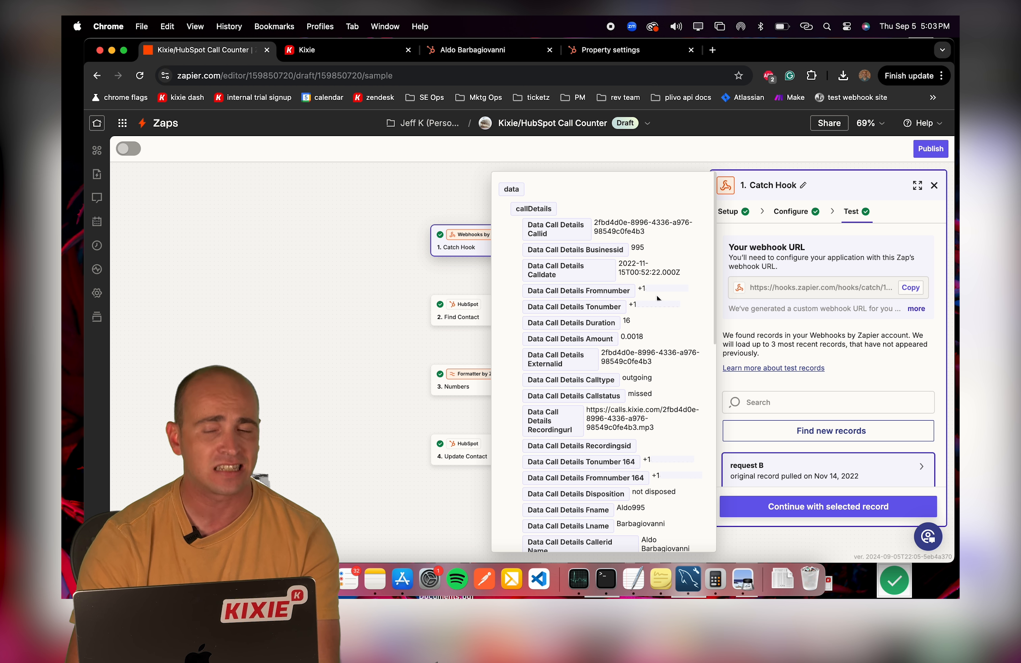
scroll(656, 295, down, 3)
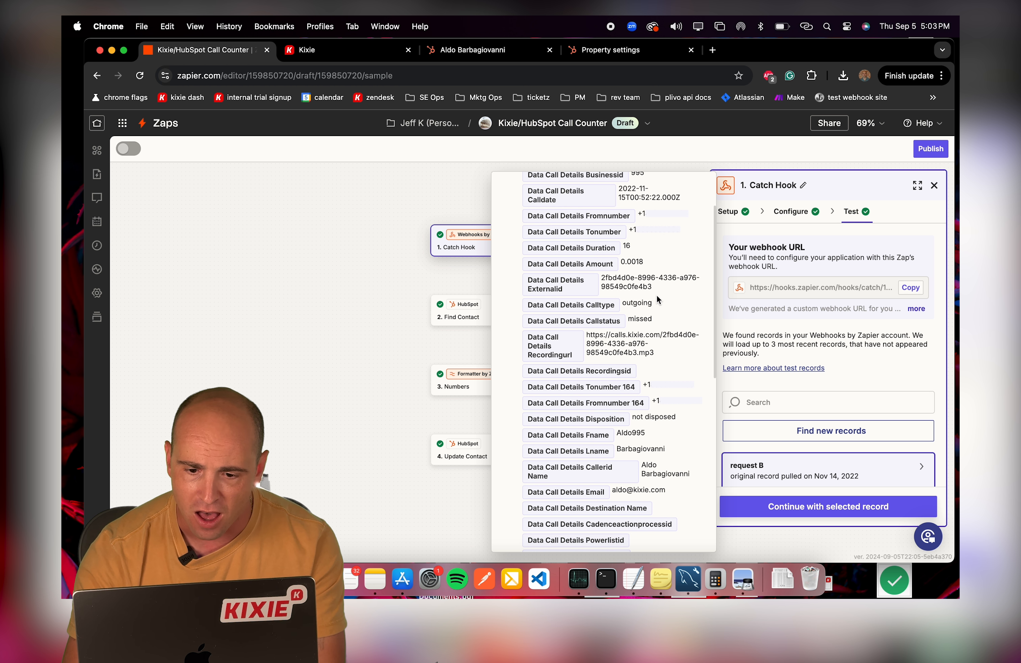
scroll(656, 296, down, 1)
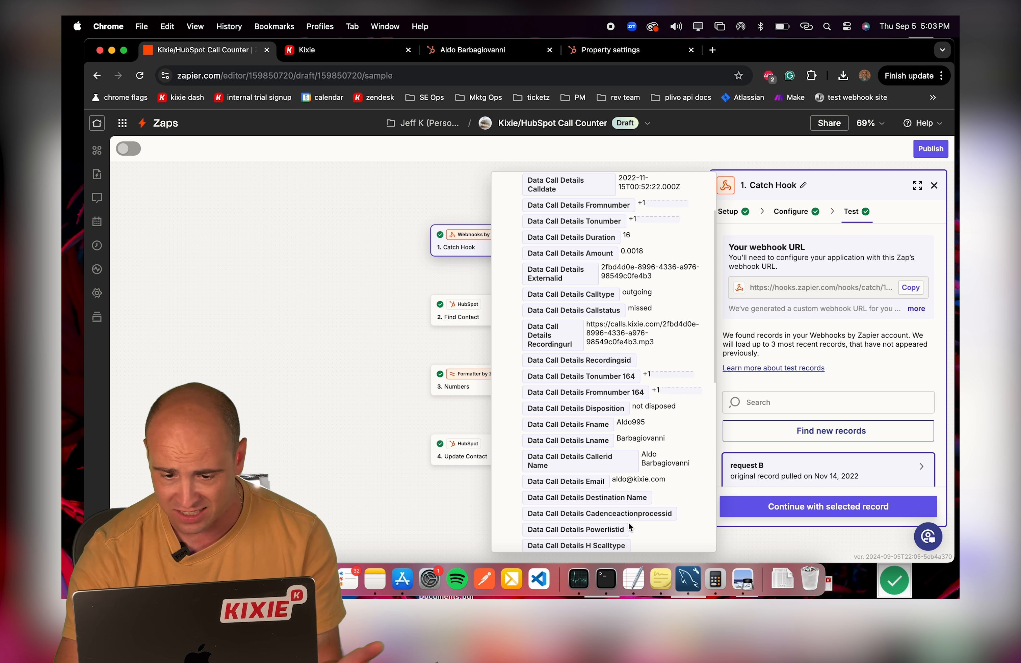
scroll(629, 526, down, 5)
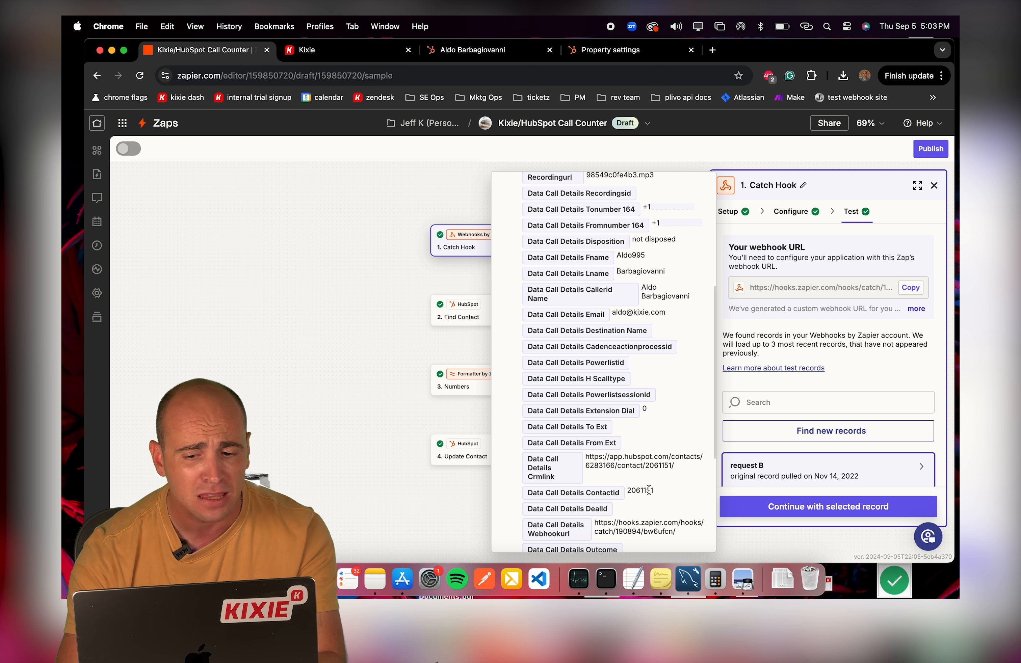
scroll(646, 511, down, 3)
double_click(646, 377)
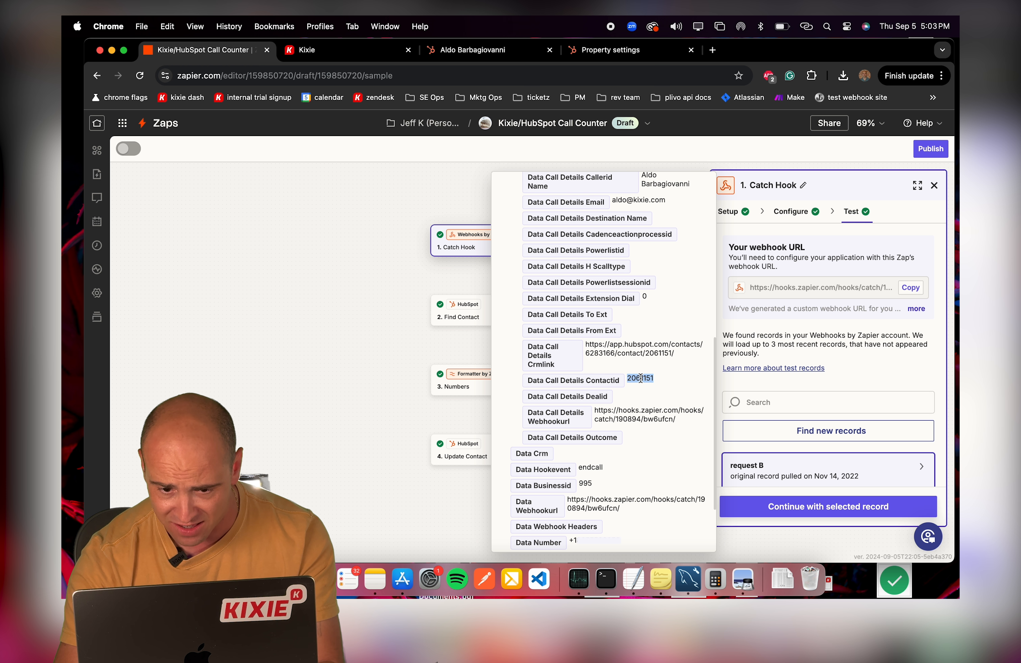
scroll(636, 430, down, 3)
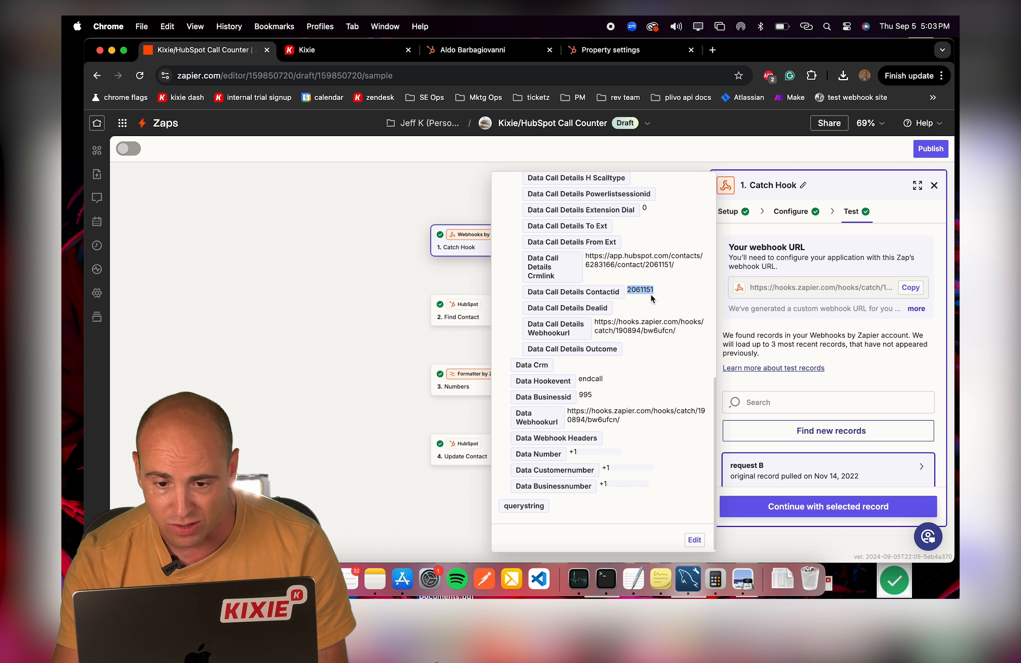
Insert a HubSpot action between Catch Hook and Find Contact, and search its action events for "find con".
click(473, 316)
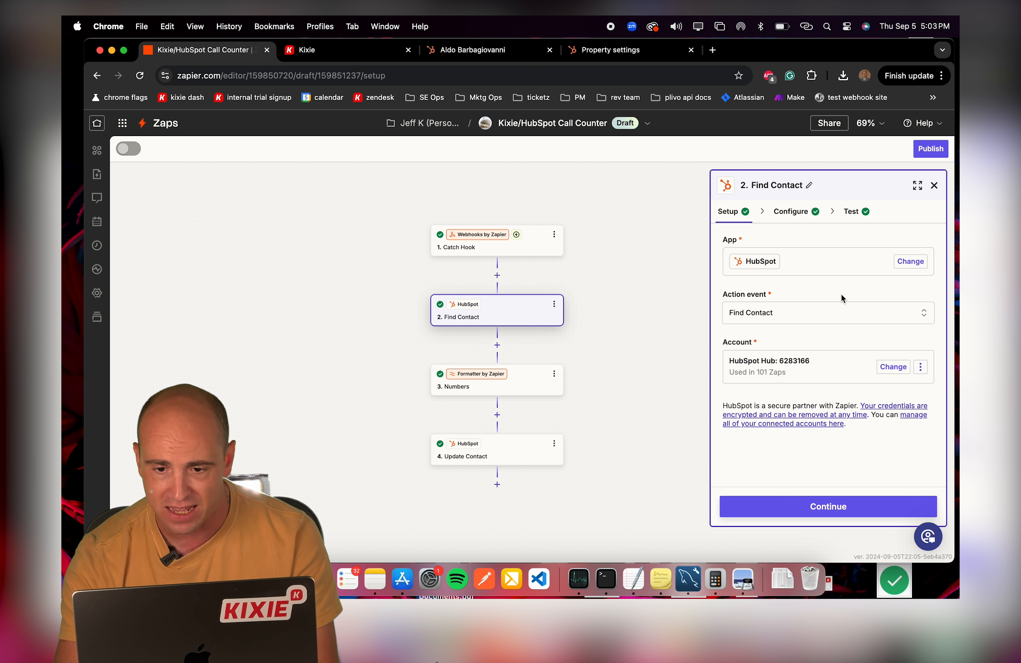
click(497, 275)
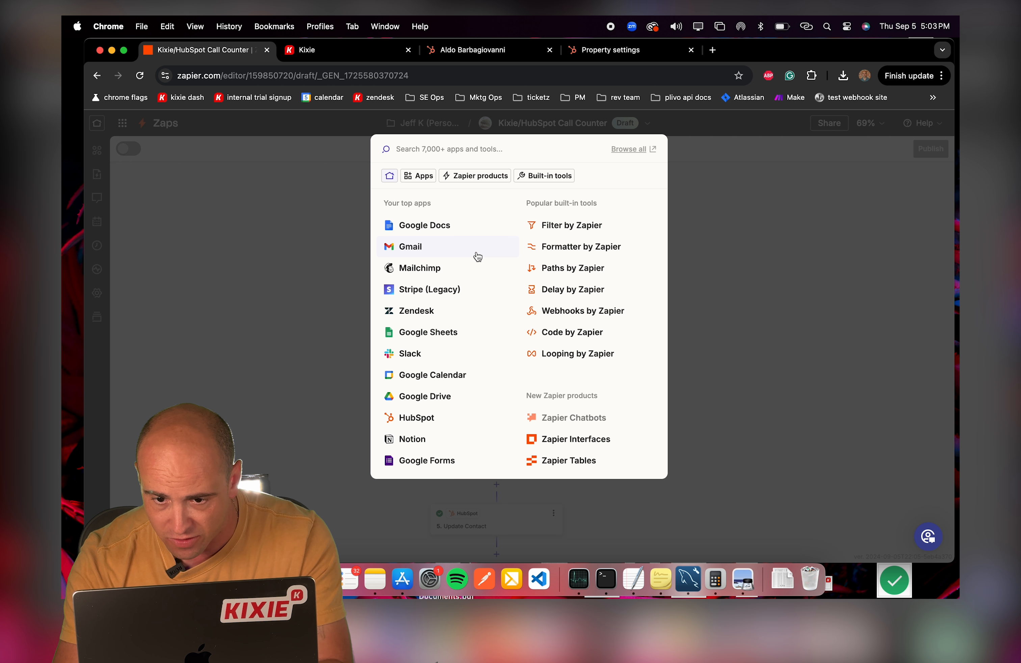
text(hubsp)
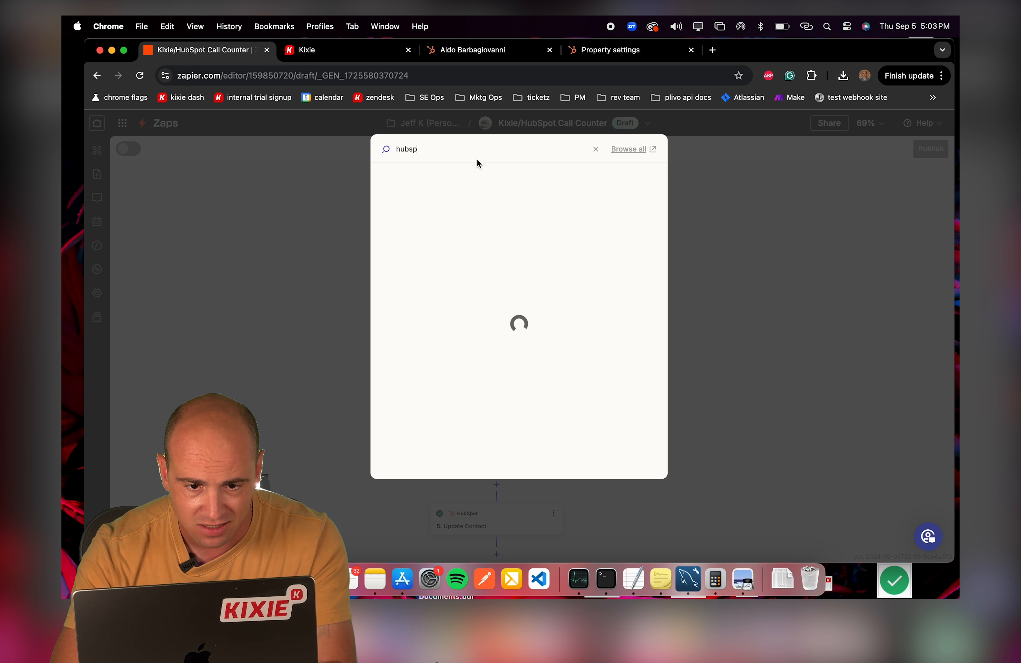
click(447, 224)
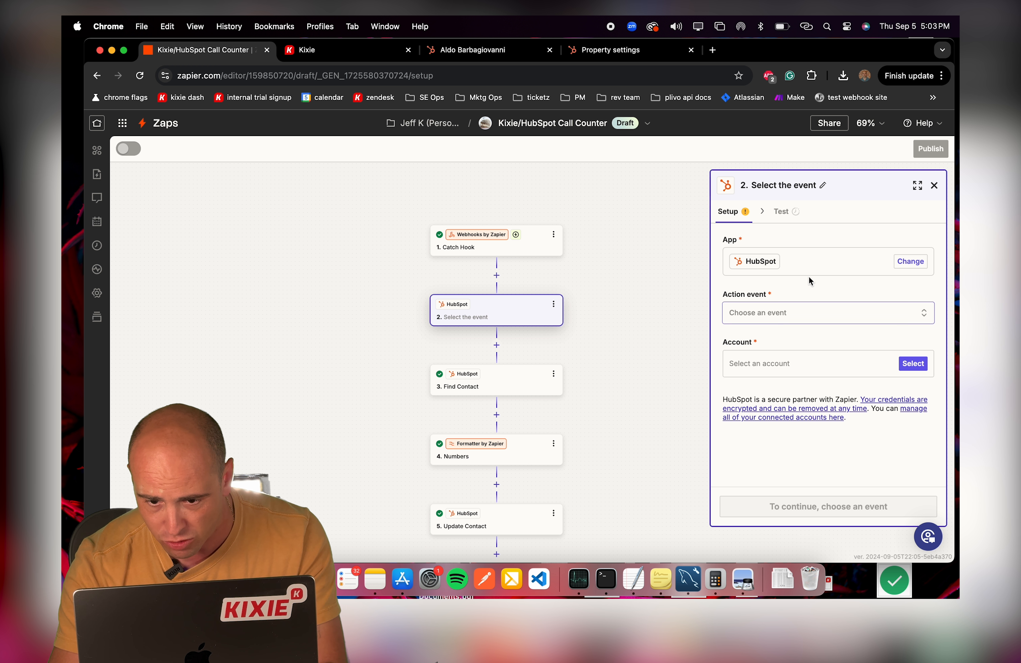
click(787, 311)
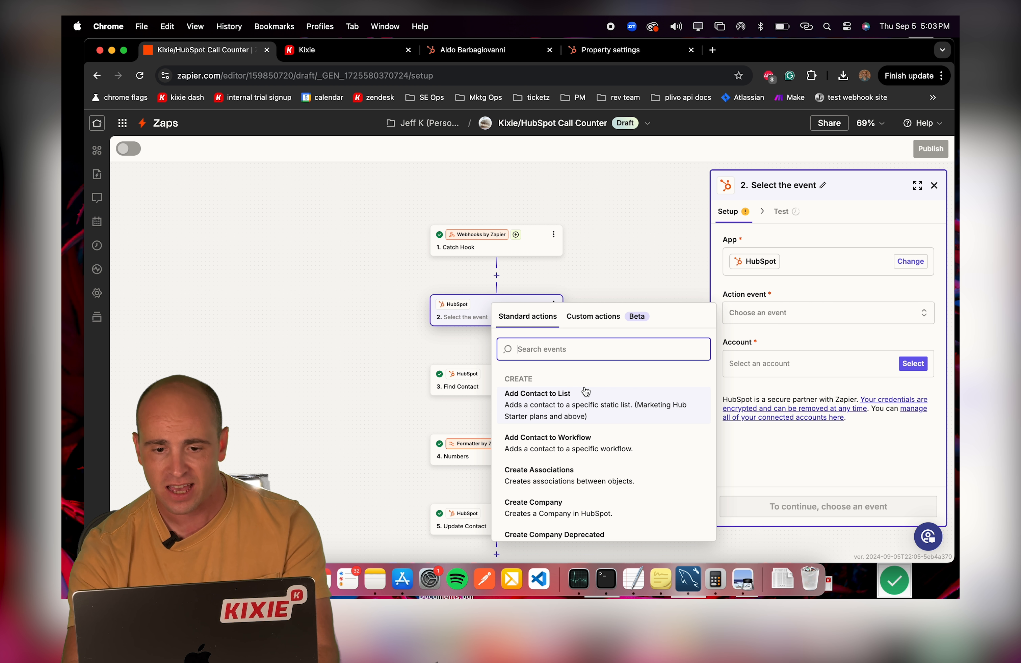
text(find con)
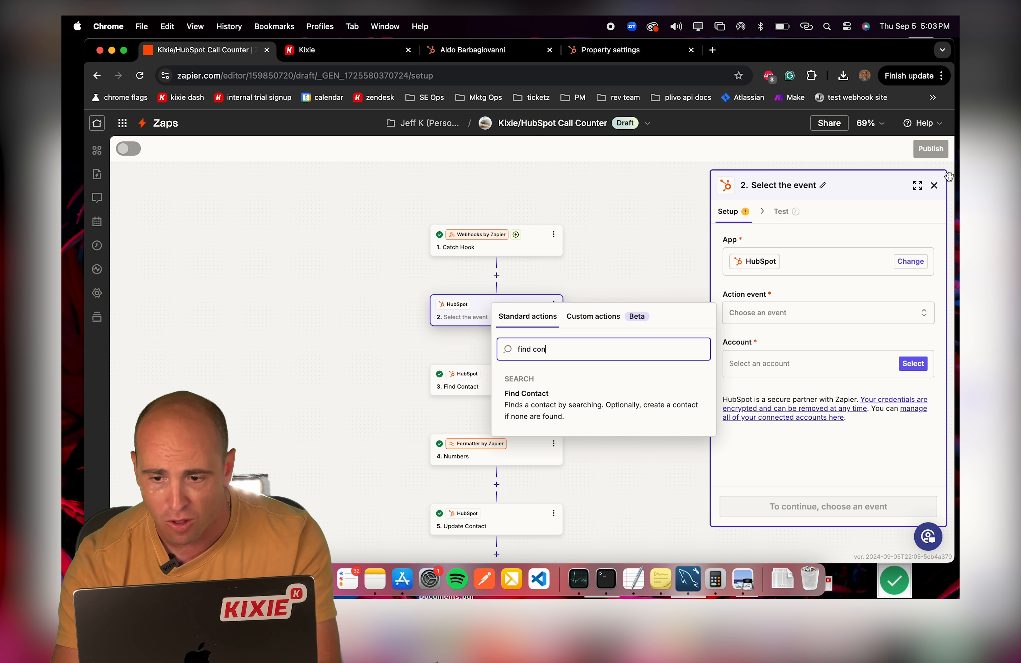
Close the unfinished HubSpot action's event selection and delete that action from between Catch Hook and Find Contact.
click(935, 187)
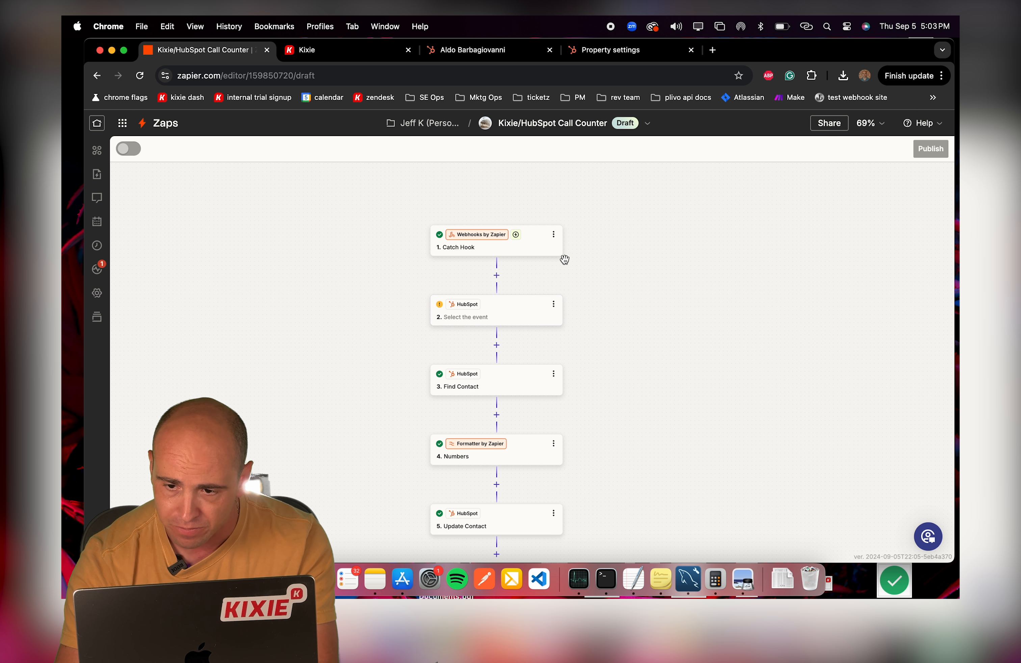
click(556, 304)
click(607, 447)
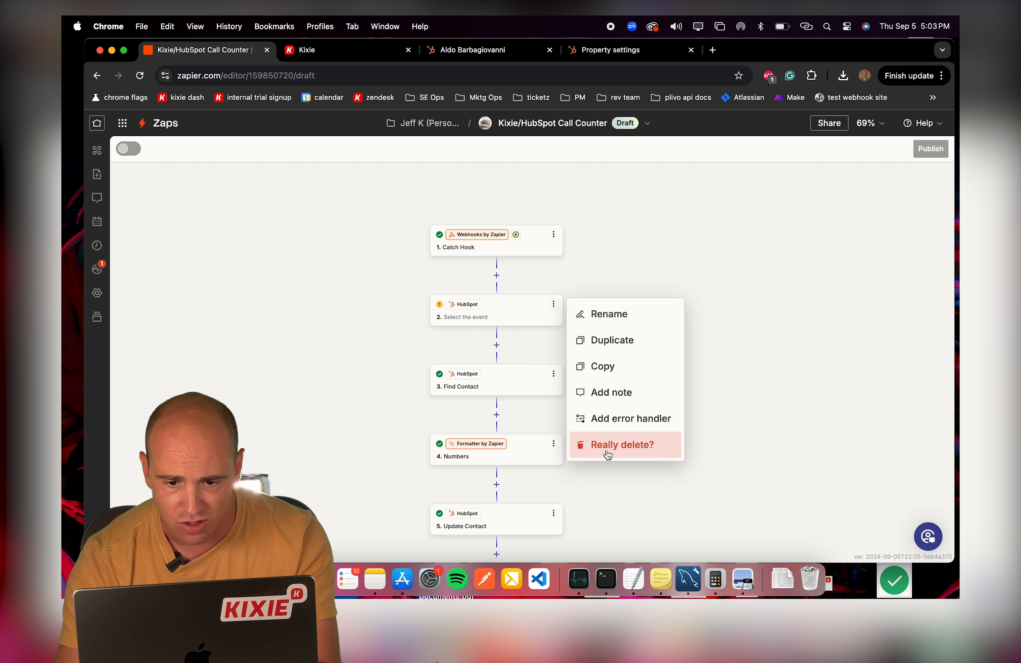
click(611, 446)
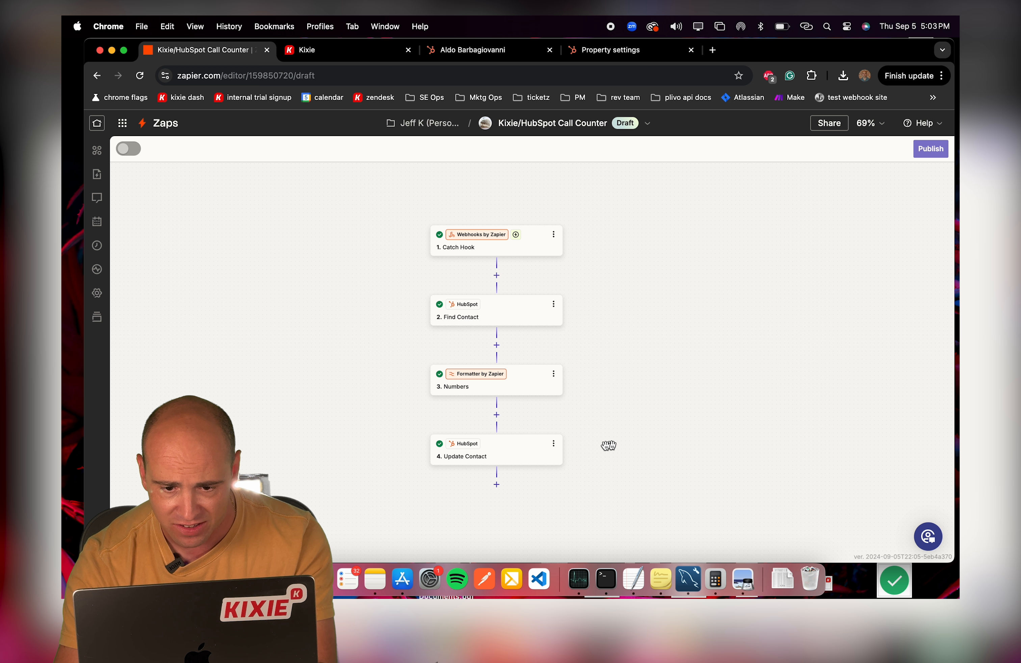
Review the Find Contact configuration and browse the Catch Hook fields available for the first search property value.
click(499, 309)
click(803, 214)
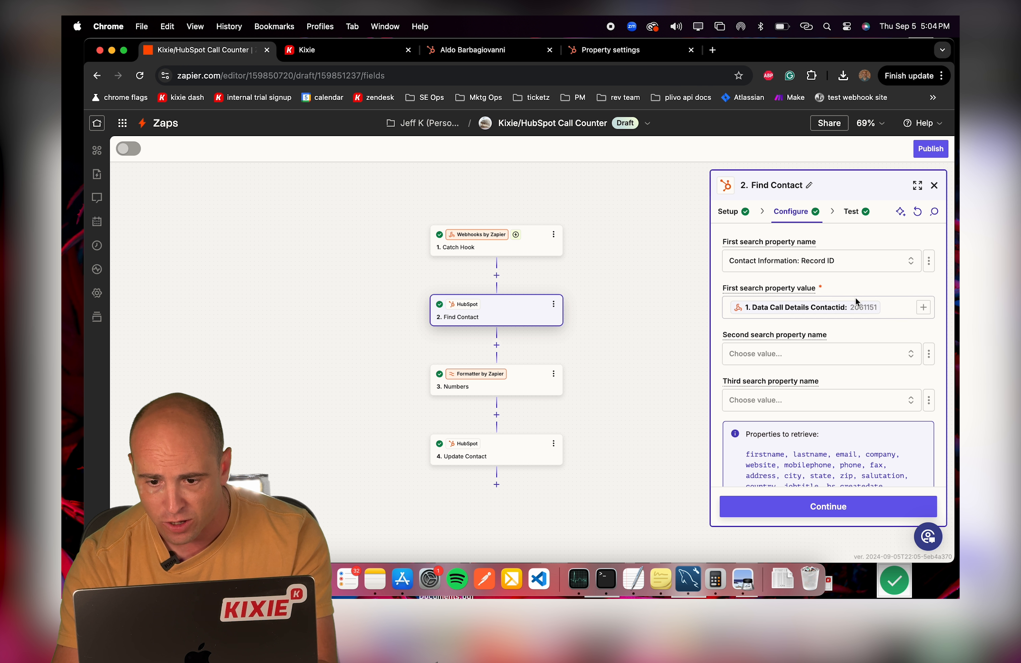
click(872, 311)
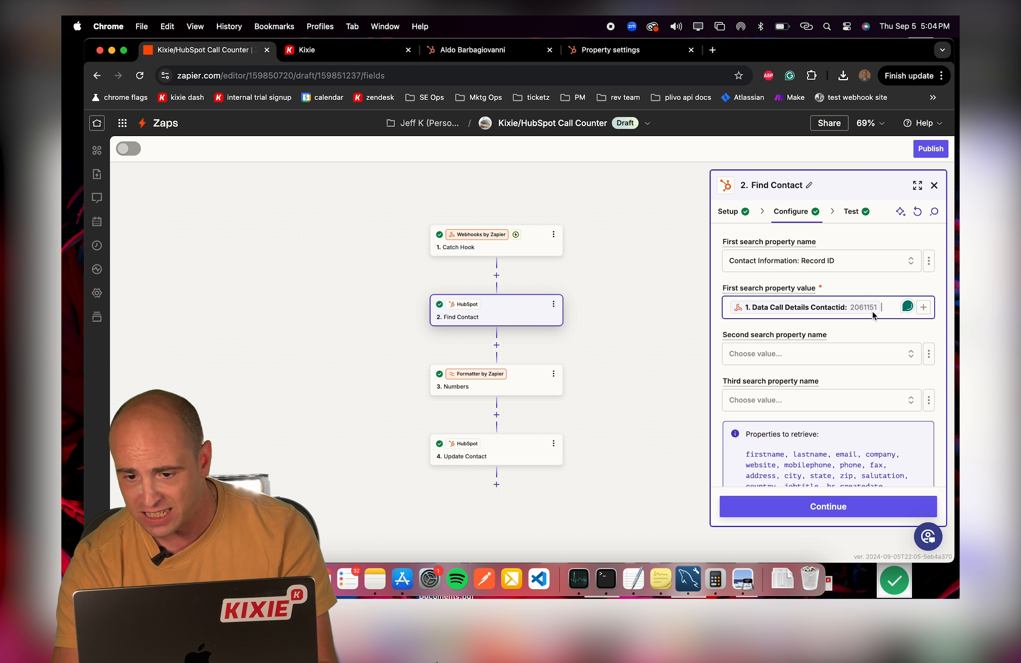
click(923, 308)
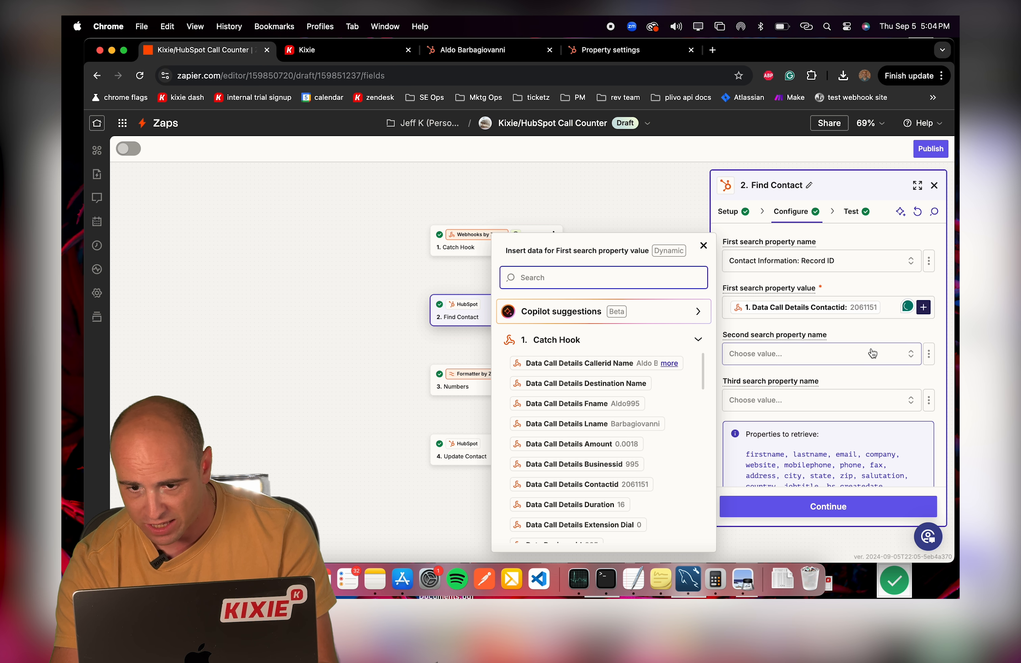
scroll(624, 409, down, 10)
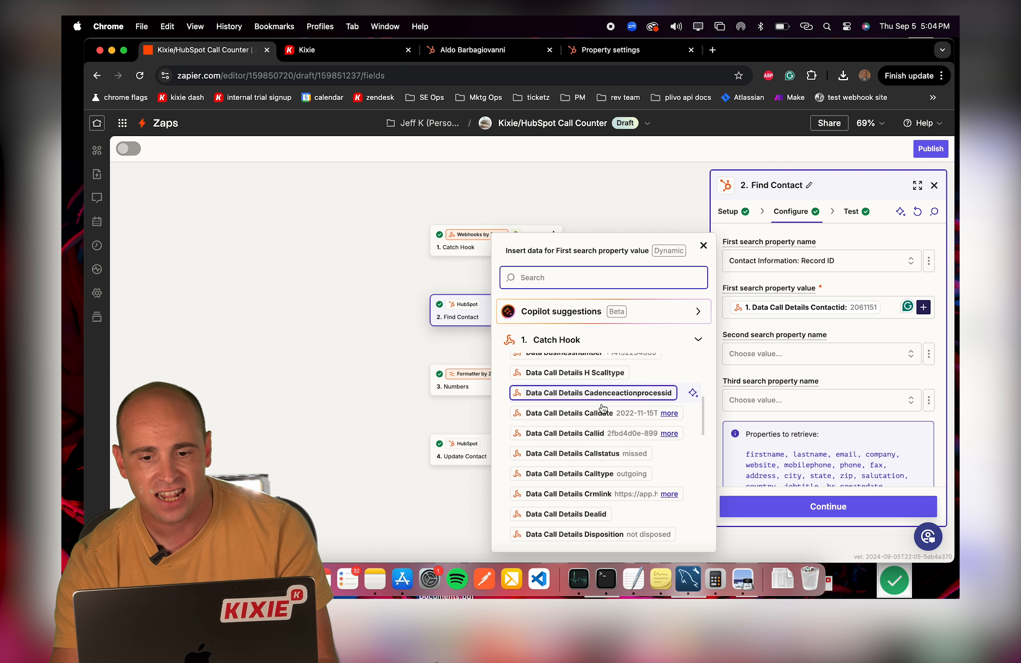
scroll(603, 407, down, 5)
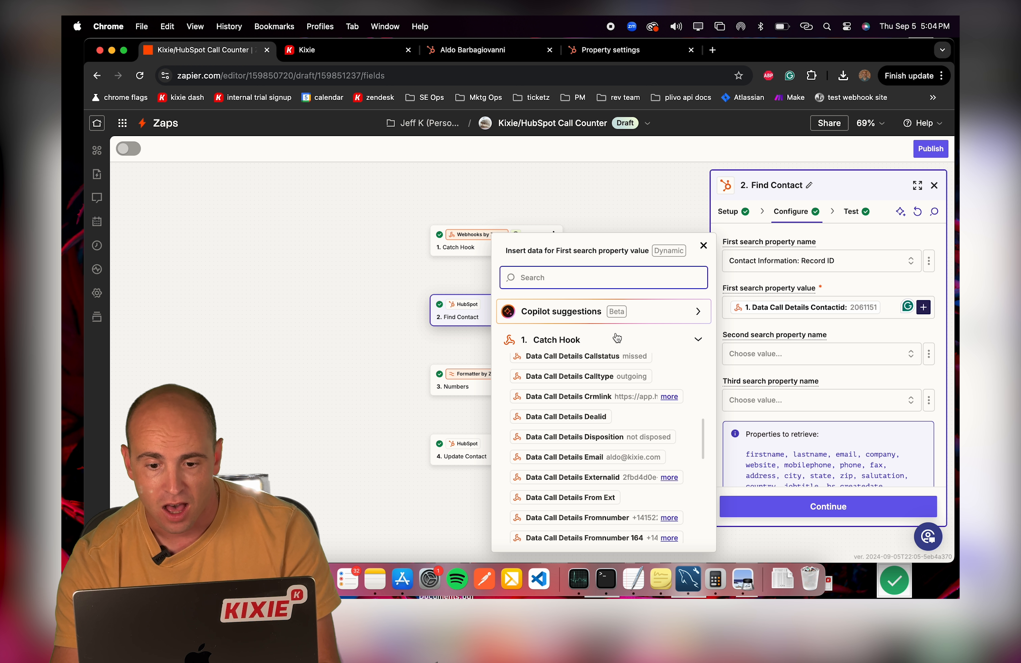
Search the Catch Hook data for "contact" and use Data Call Details Contactid as Find Contact's first search property value.
text(contact)
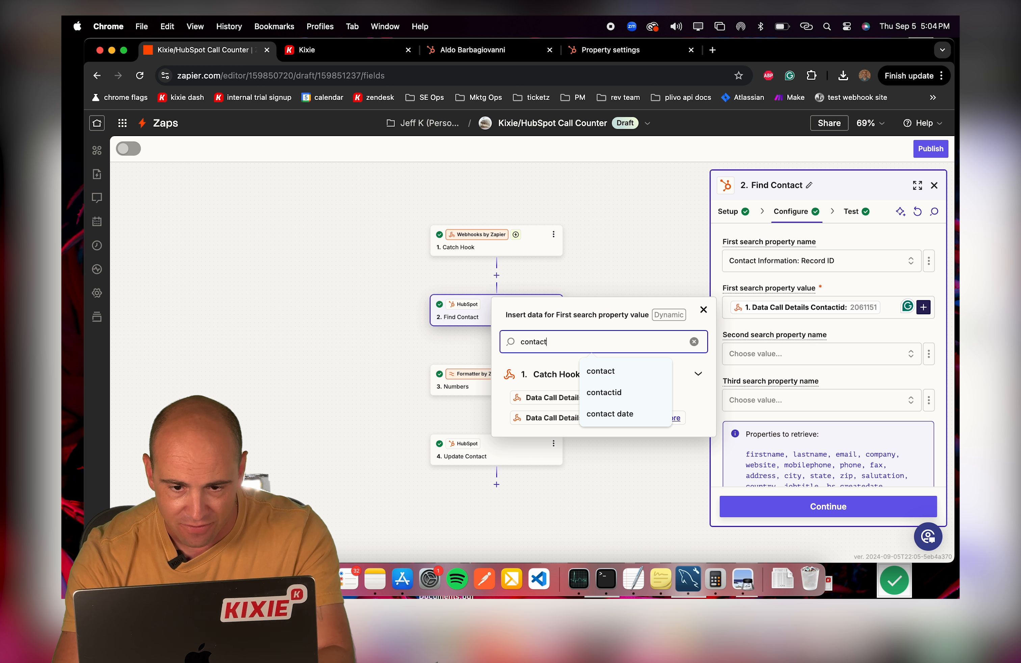
click(611, 328)
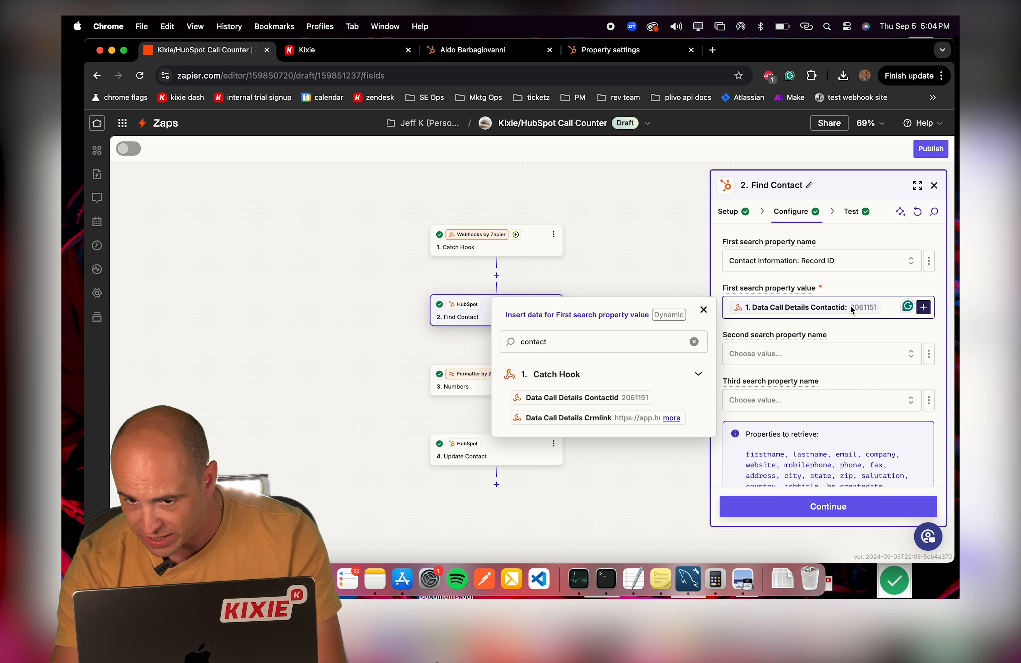
click(629, 403)
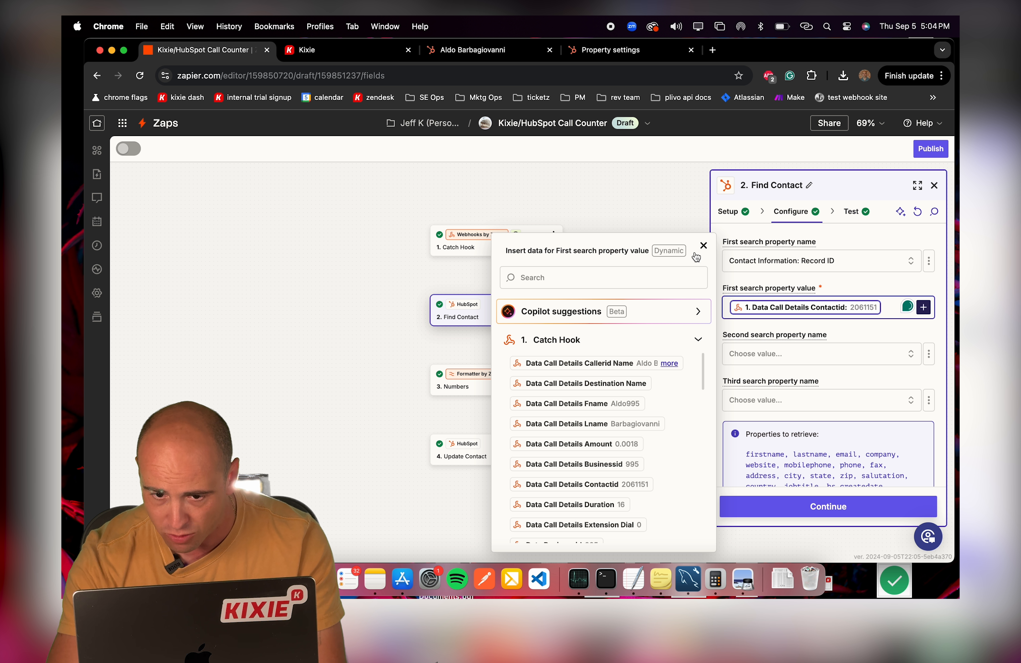
click(703, 246)
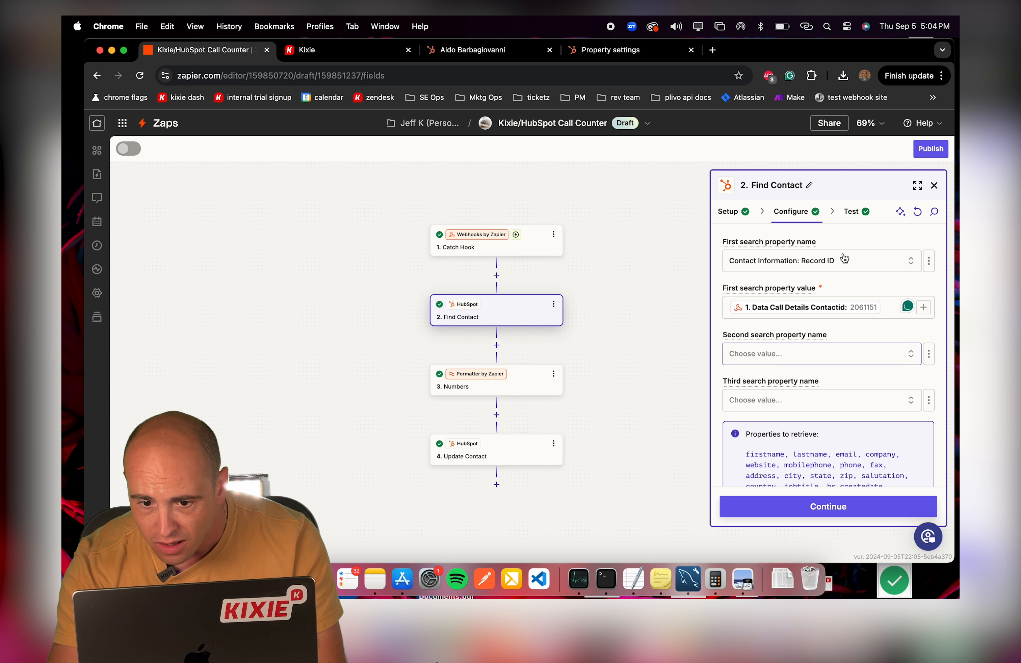
scroll(834, 349, down, 2)
scroll(834, 349, up, 2)
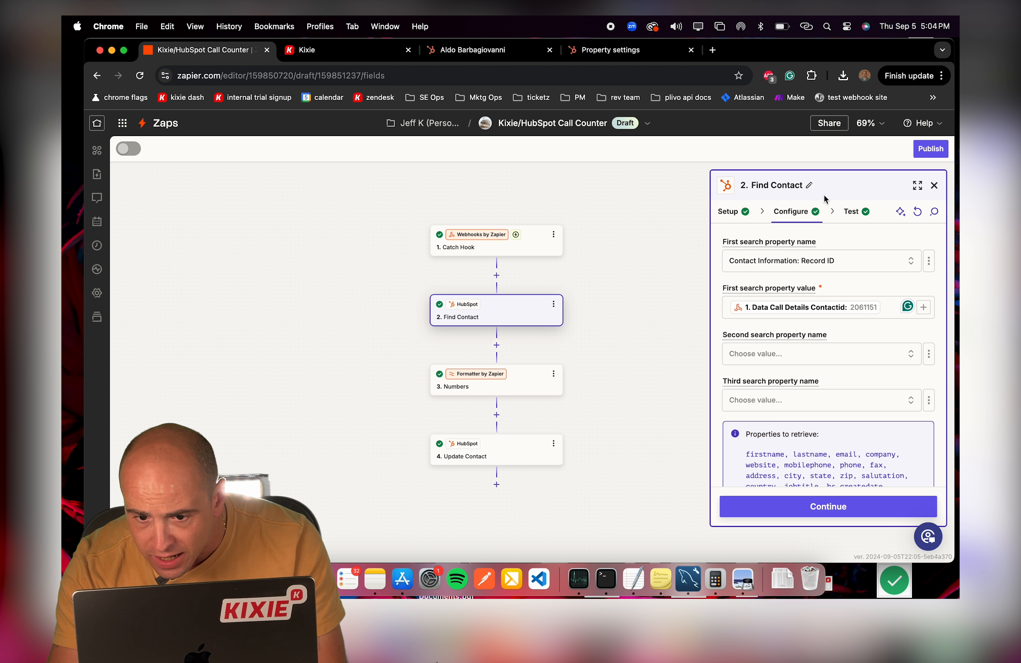
Retest the Find Contact step, and check the Kixie Call Counter property on the contact's HubSpot record.
click(851, 212)
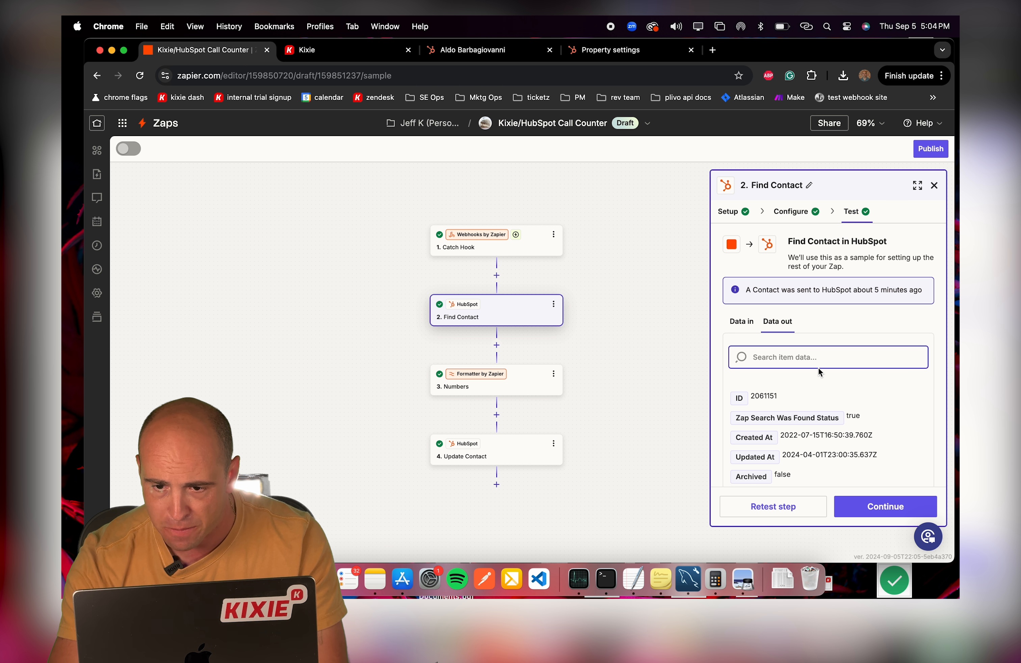
click(777, 508)
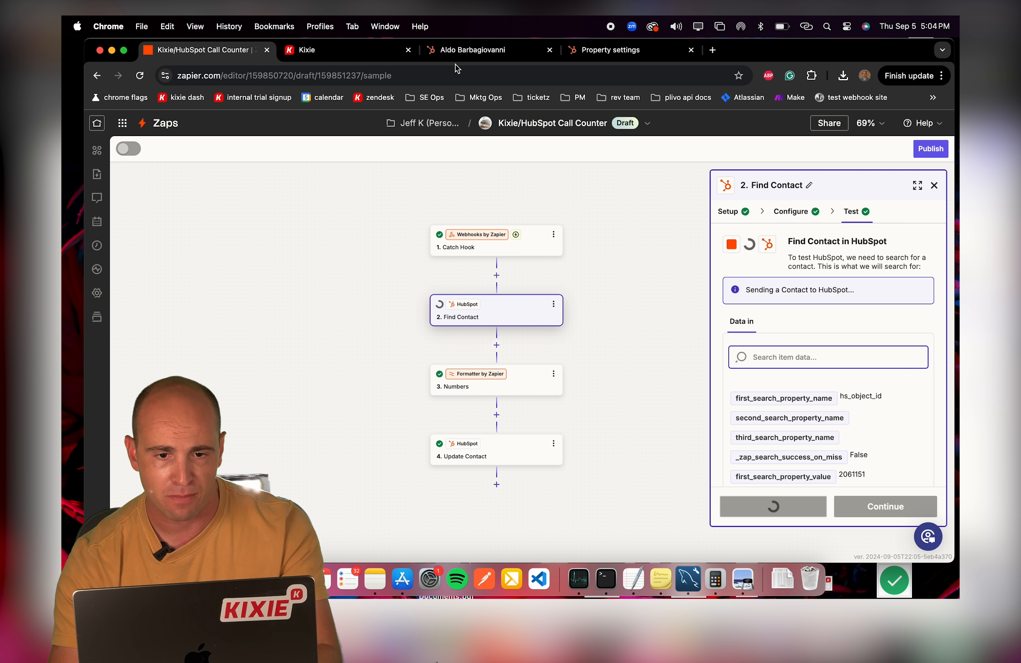
click(475, 60)
scroll(293, 296, down, 5)
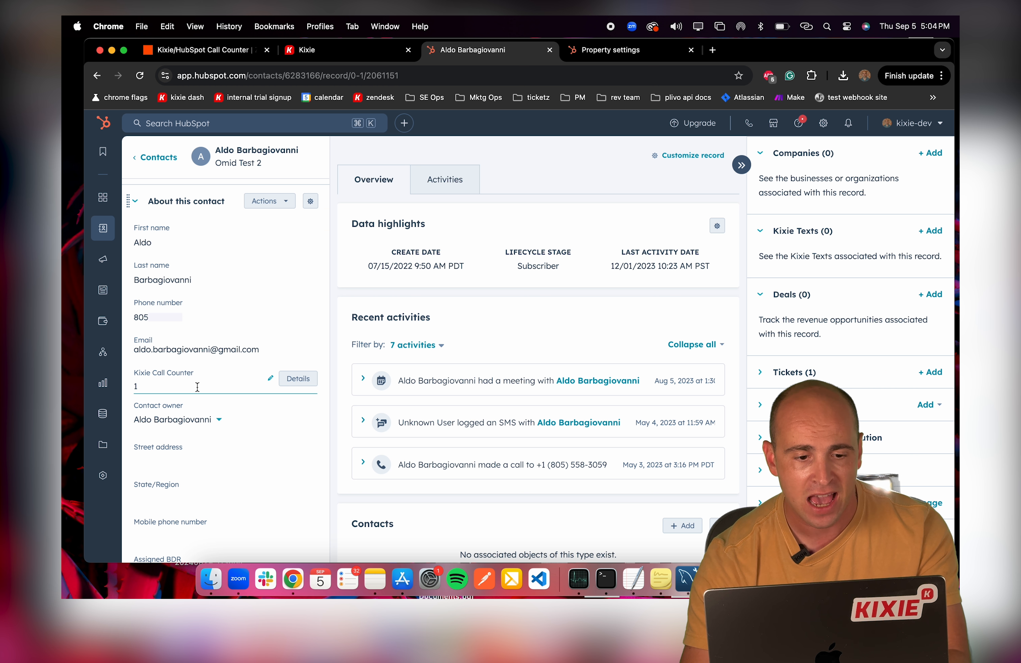
Return to the Zap, search Find Contact's test input data for "counter" and highlight kixie_call_counter under properties to retrieve.
click(216, 52)
text(counter)
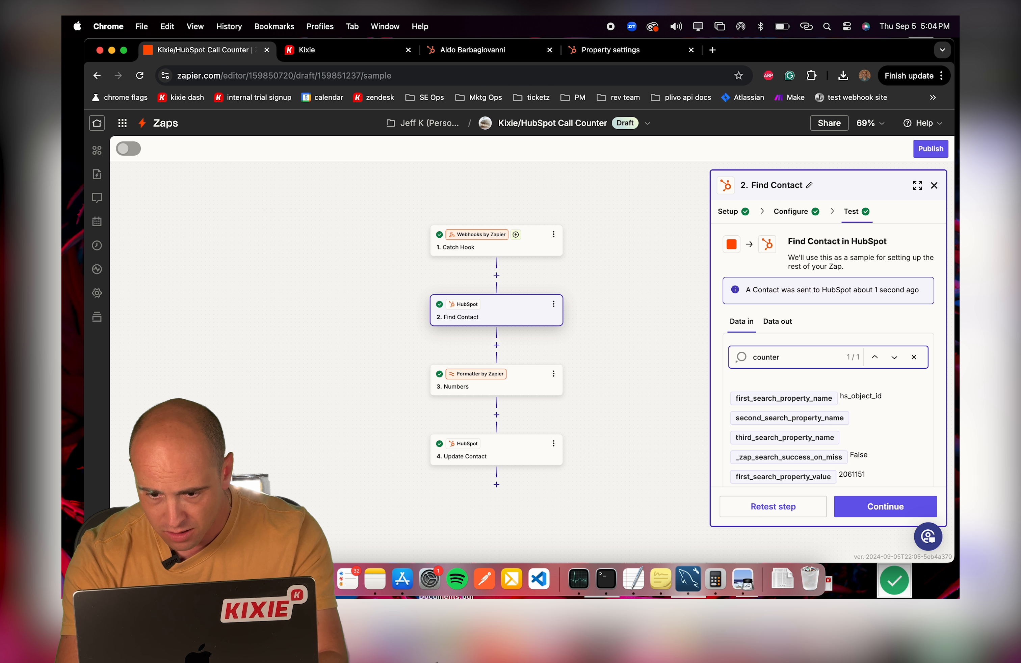
scroll(826, 430, down, 4)
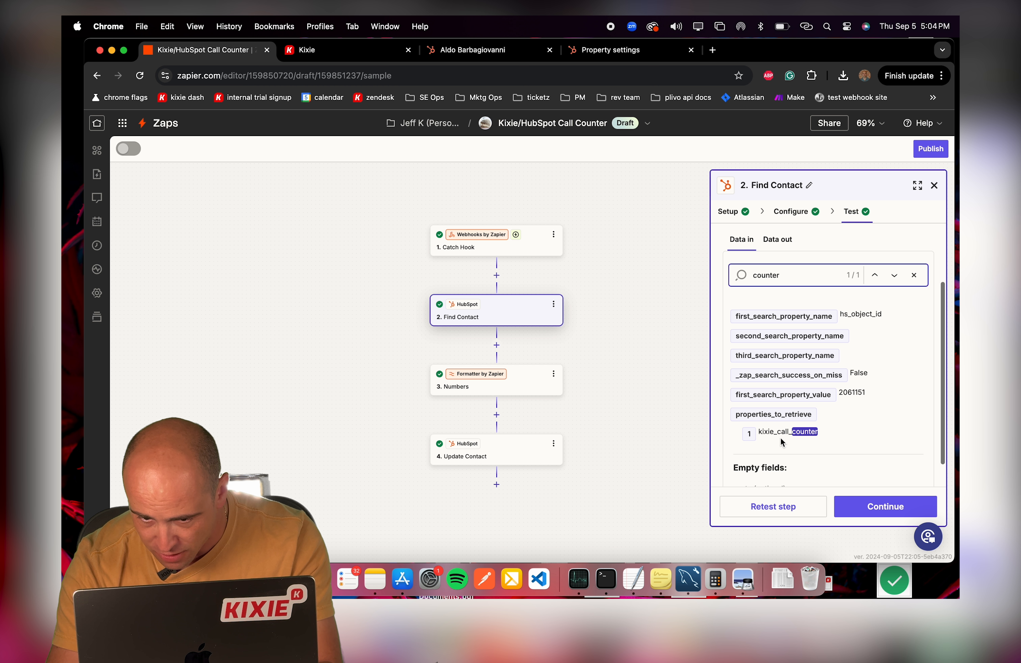
click(792, 438)
drag(832, 436, 741, 438)
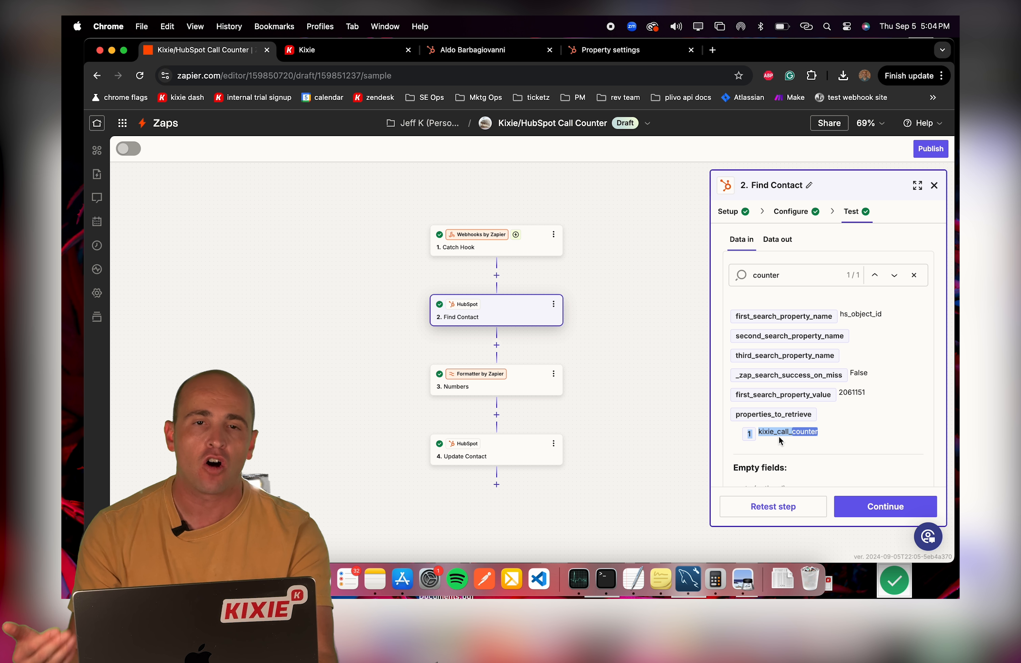
double_click(748, 432)
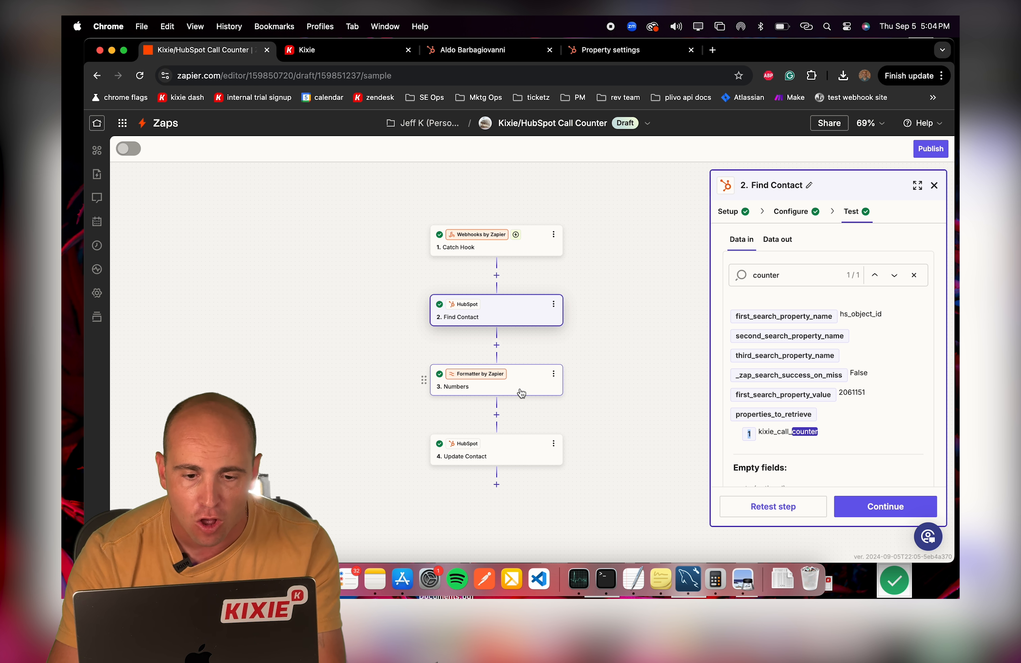
Review the Formatter Numbers step's action events and the operations available for its Perform Math Operation configuration.
click(519, 390)
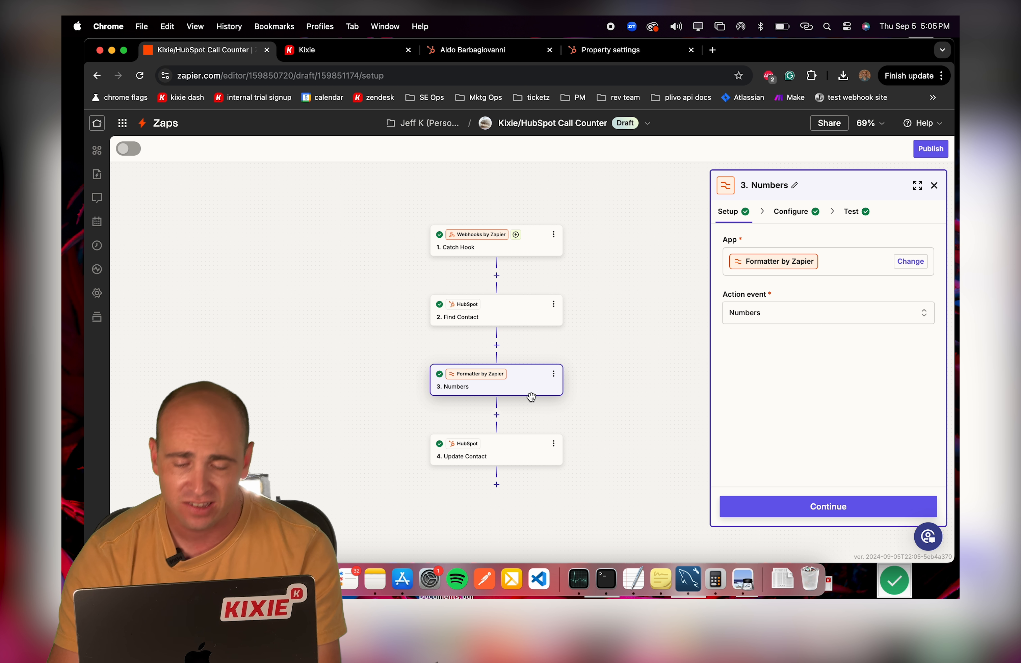
click(768, 316)
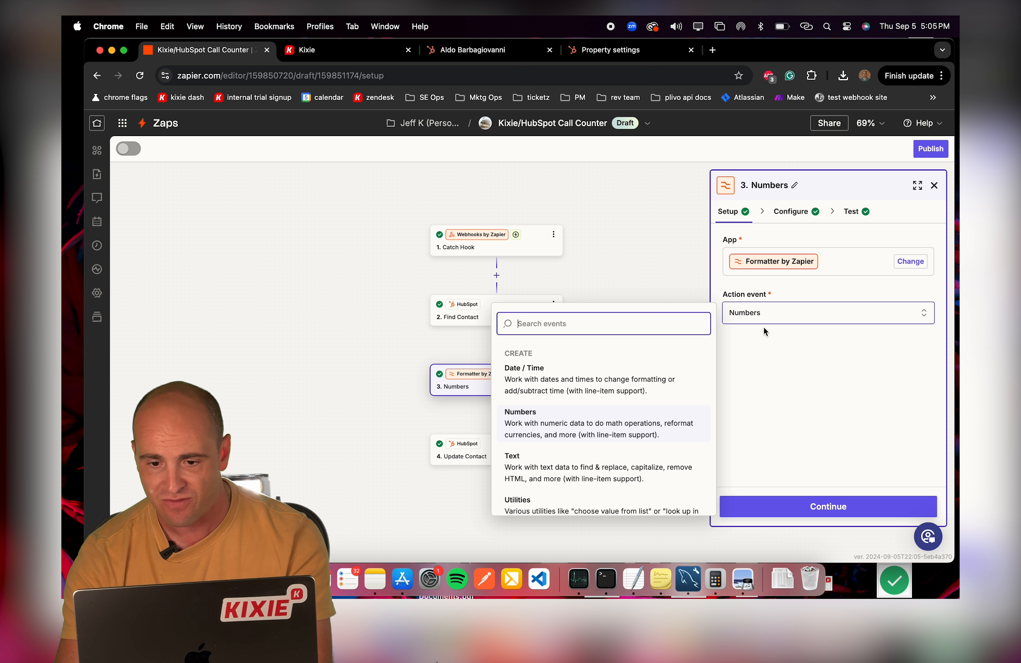
click(781, 419)
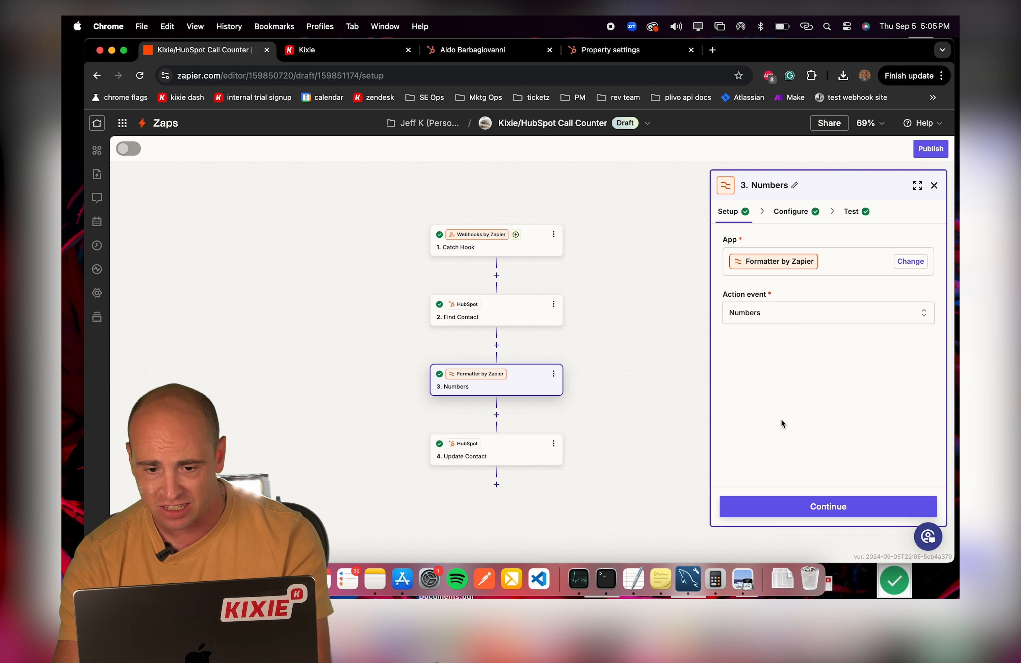
click(798, 216)
scroll(763, 368, down, 2)
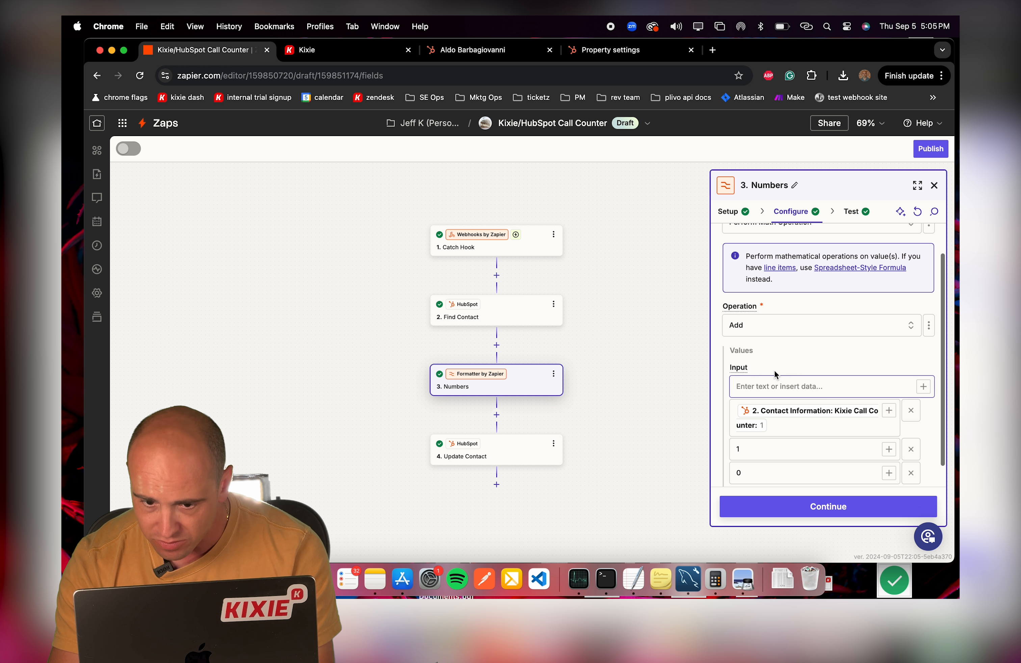
click(795, 325)
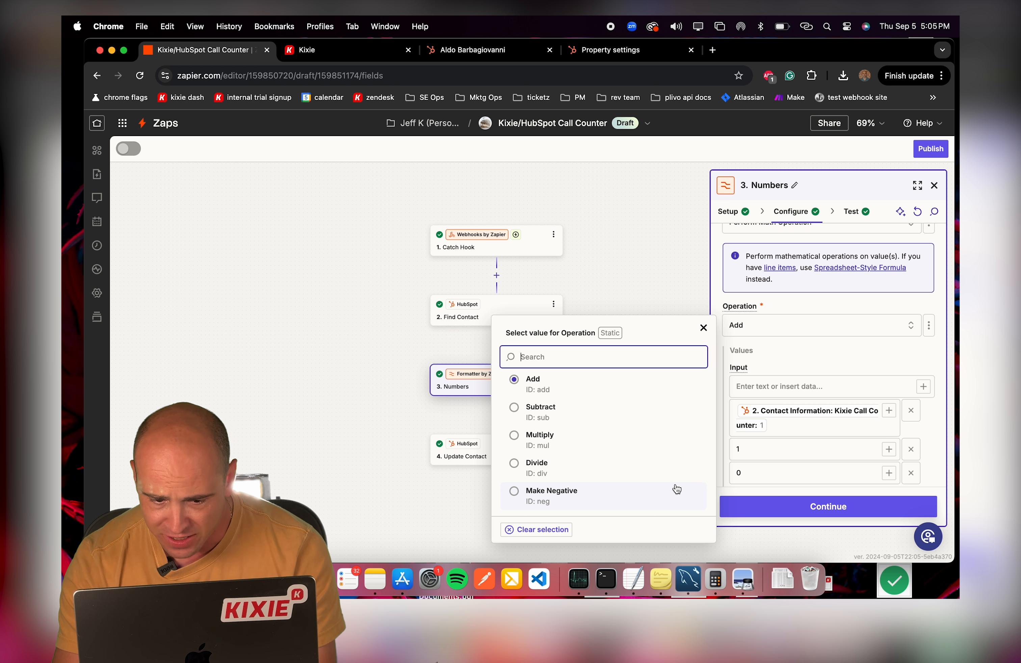
click(703, 330)
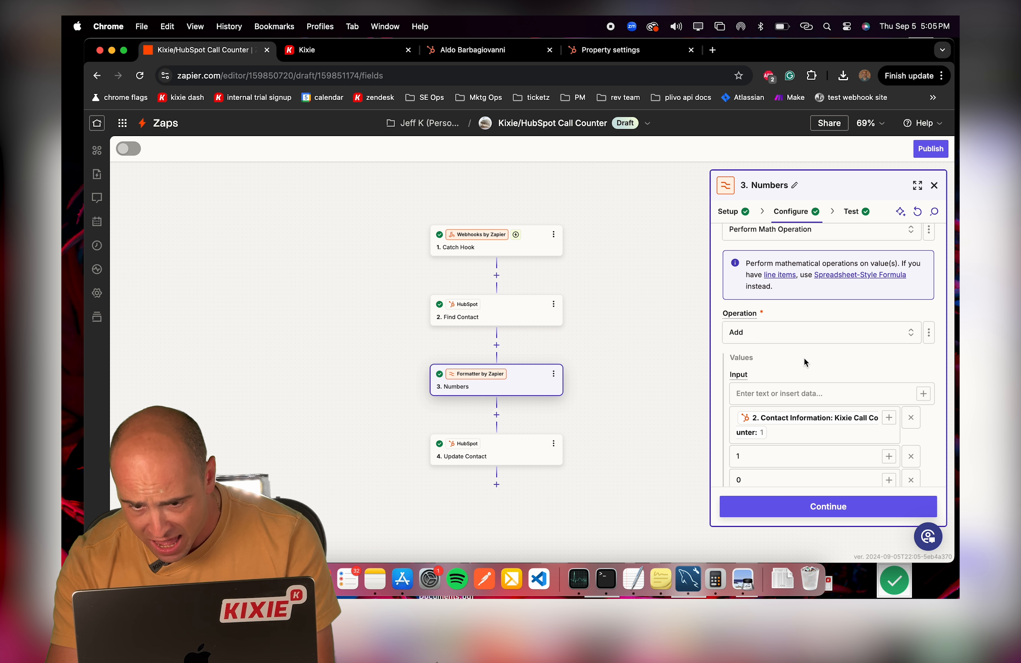
Examine the input values of the Numbers step's Add operation: the contact's Kixie Call Counter, 1 and 0.
scroll(803, 355, down, 1)
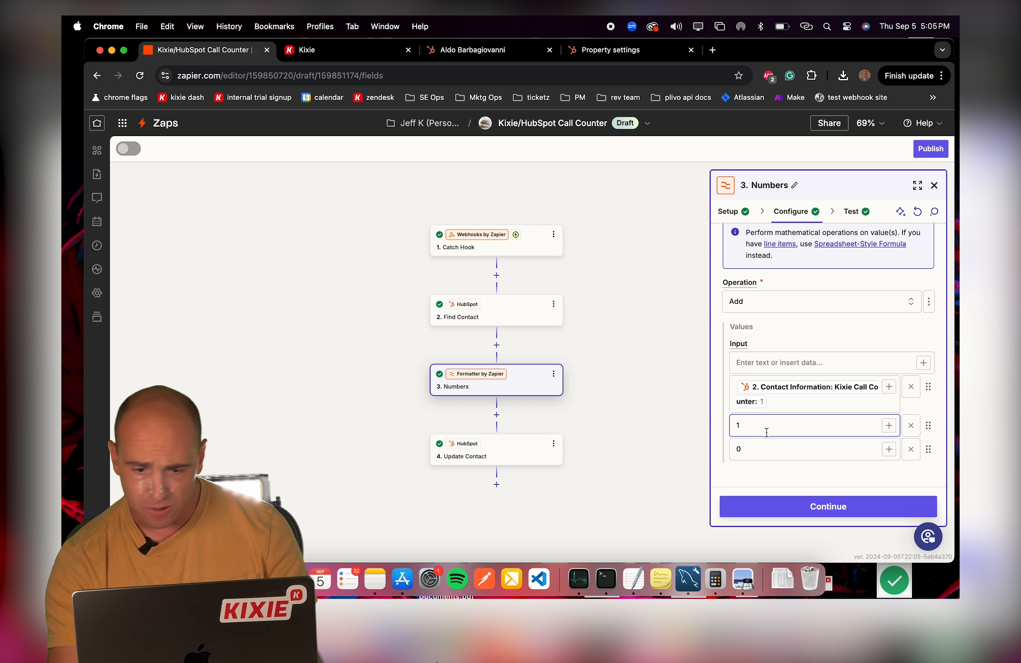
click(758, 448)
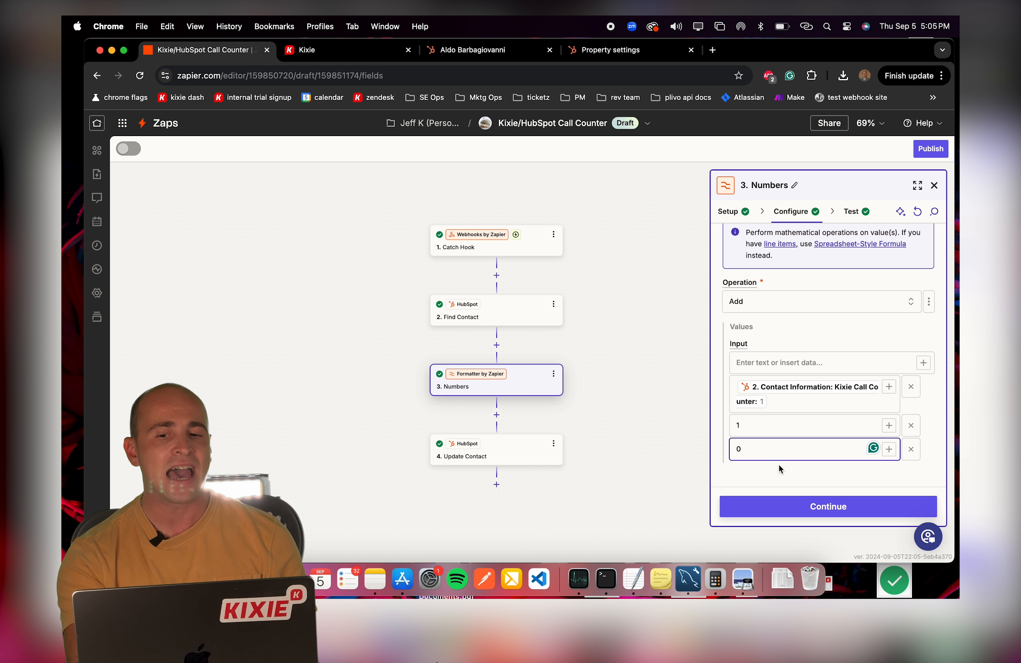
click(793, 423)
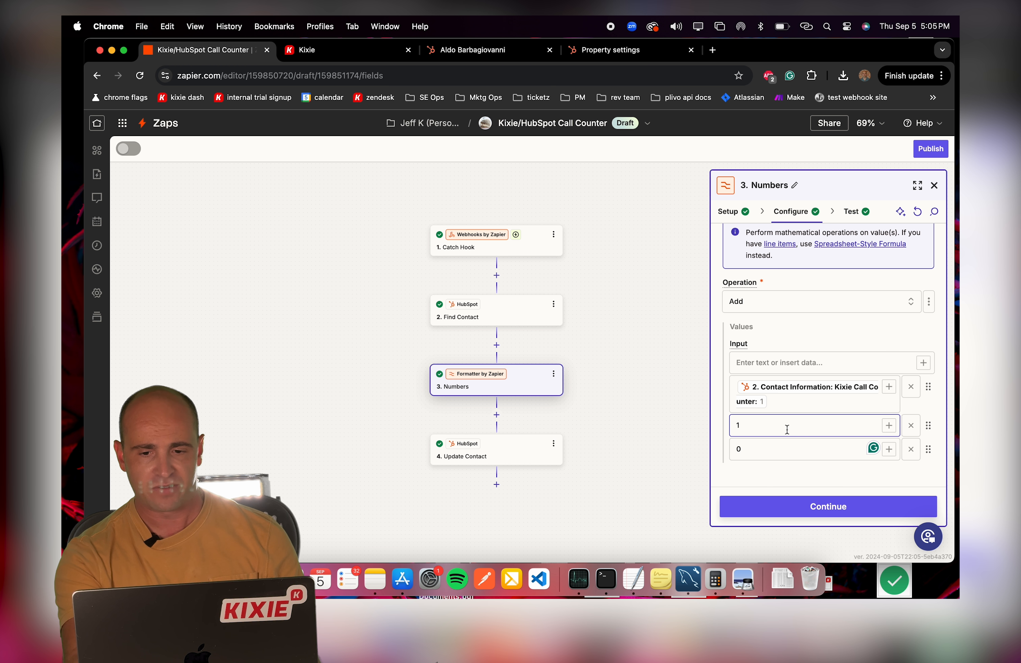
click(790, 396)
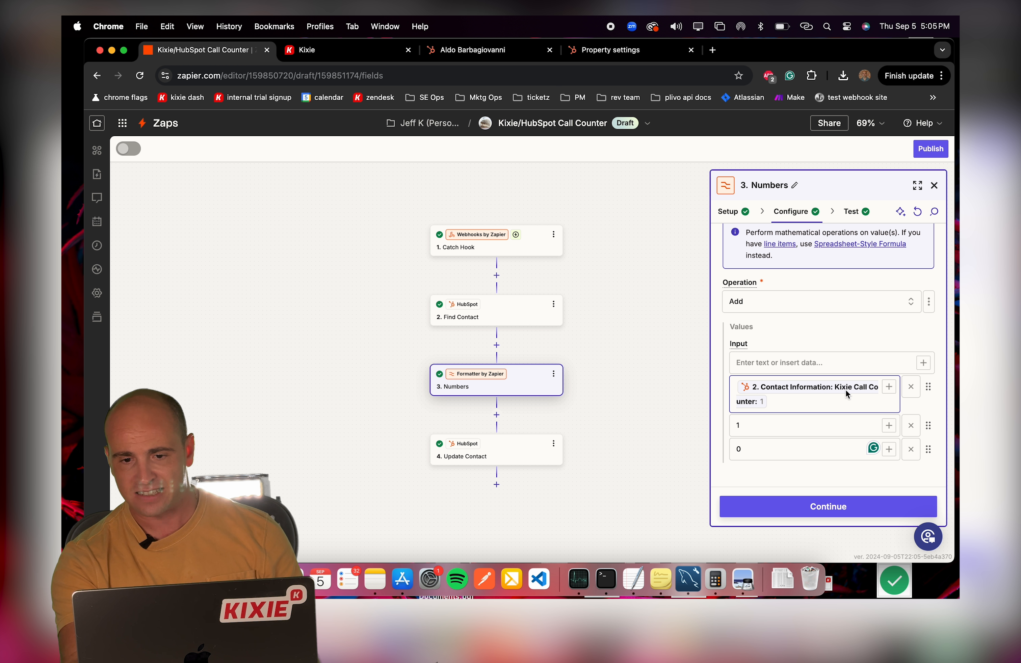
click(793, 429)
click(789, 407)
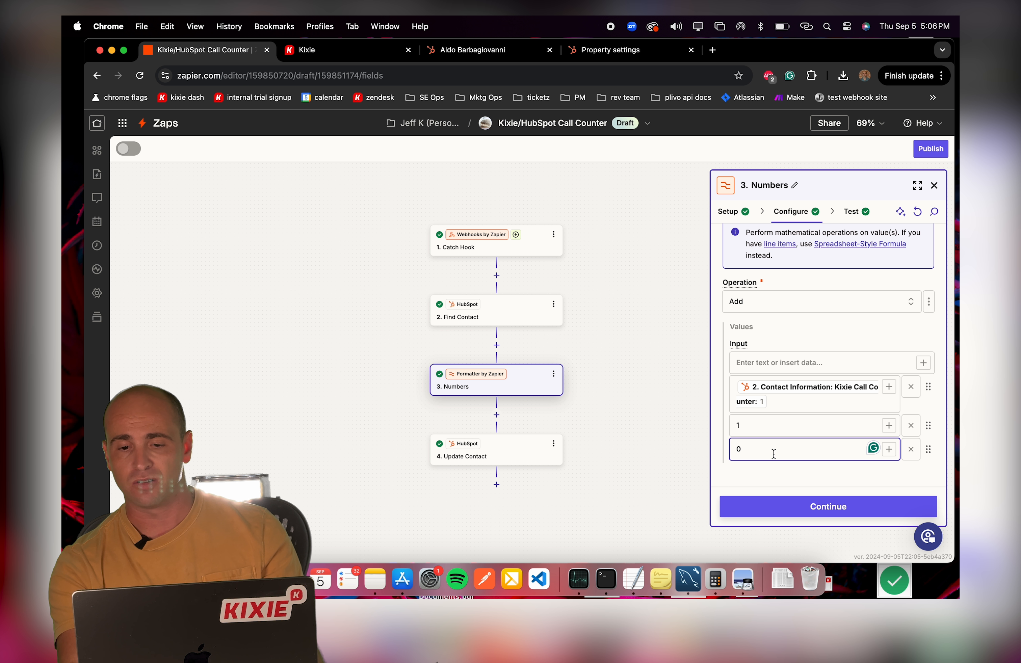
click(757, 424)
click(754, 448)
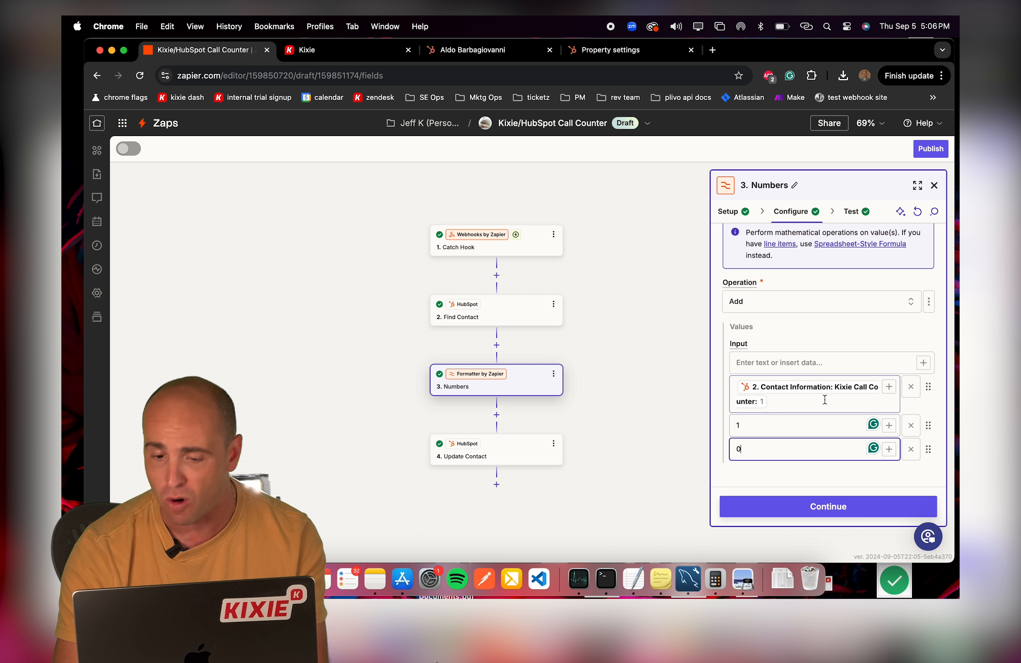
Continue to the Numbers step's test and retest the number transform.
click(802, 511)
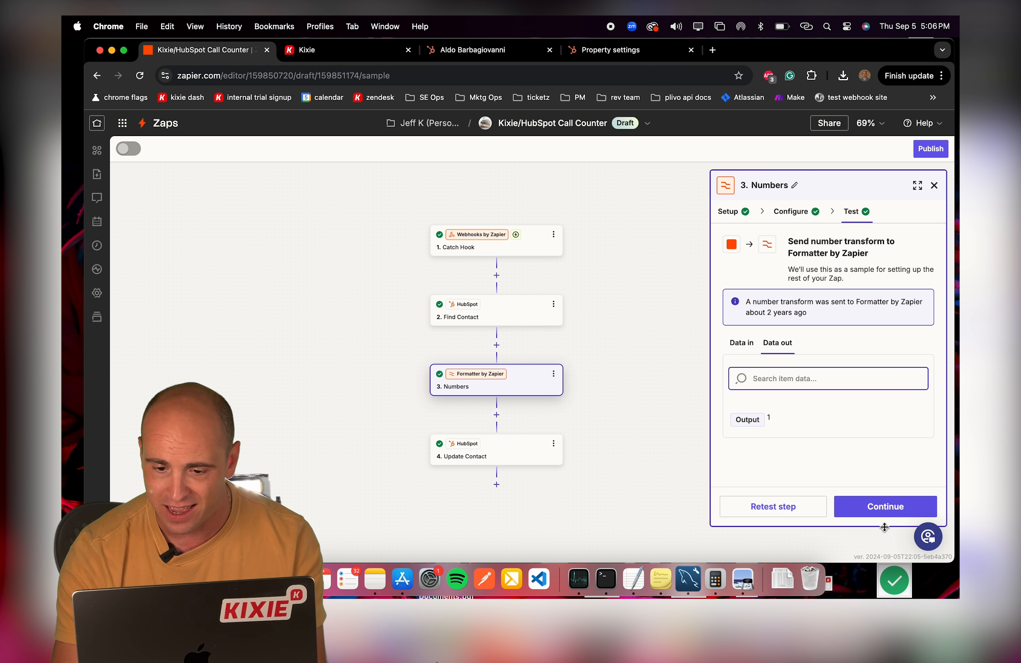
click(793, 516)
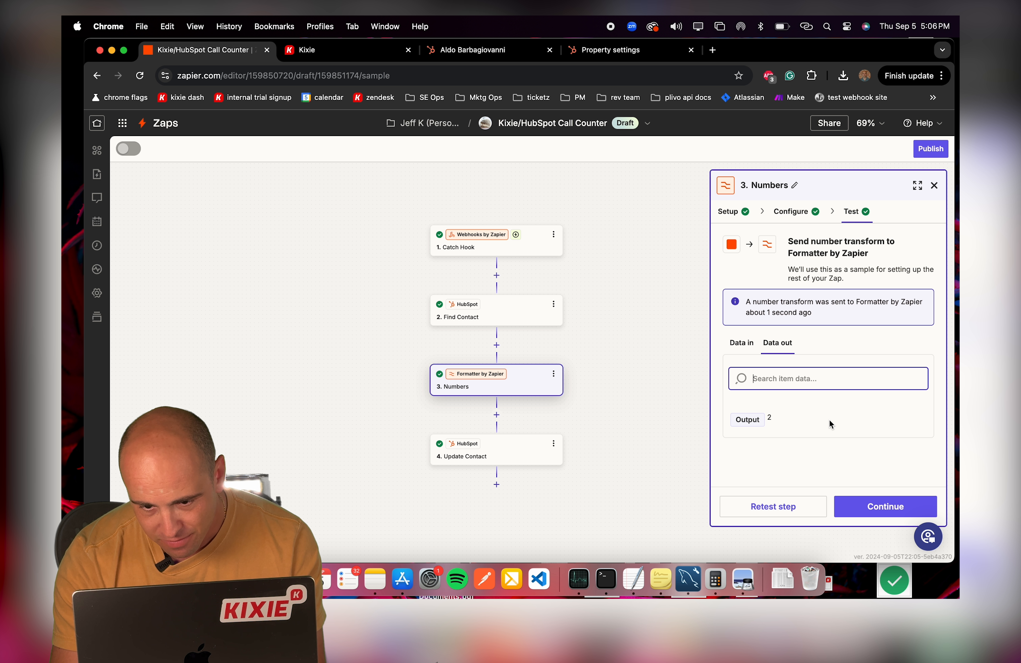
Examine the Update Contact step's configuration, including its Object ID and Kixie Call Count field mappings.
click(522, 457)
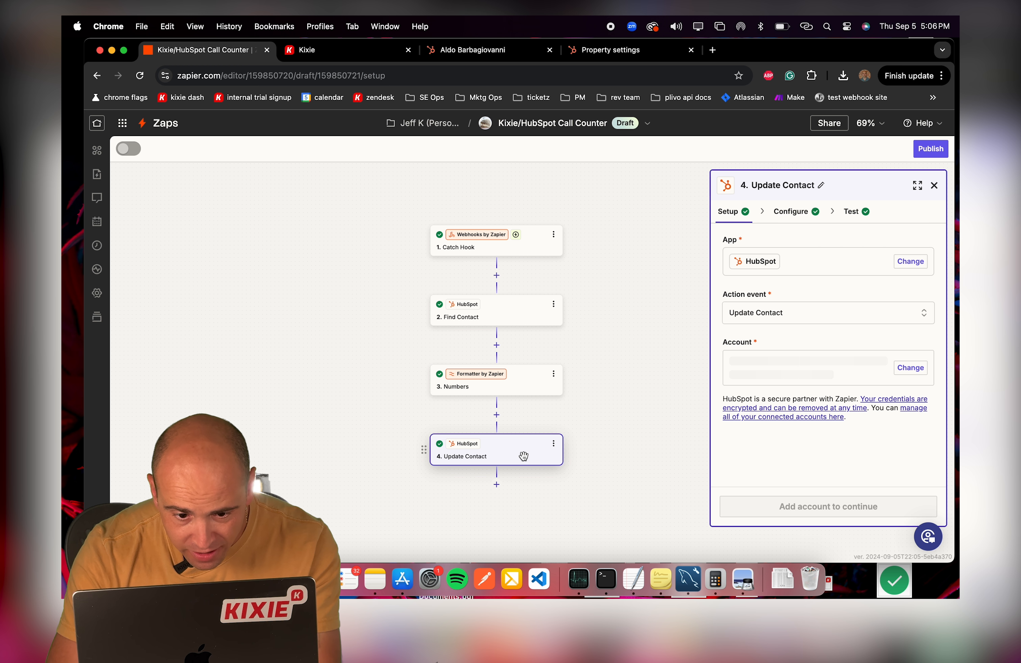
click(818, 217)
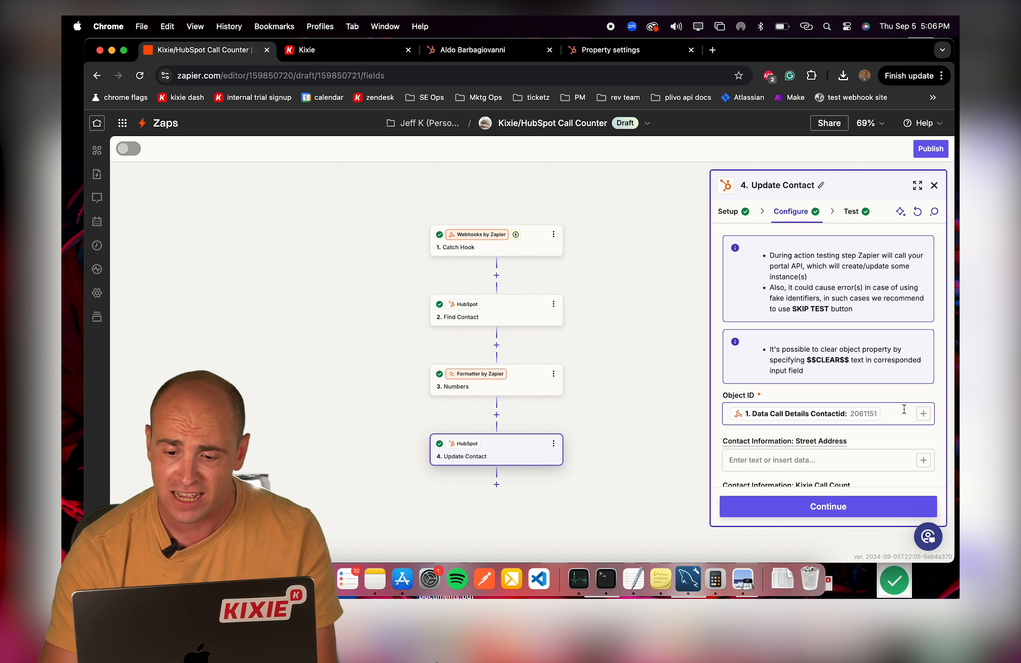
scroll(904, 409, down, 2)
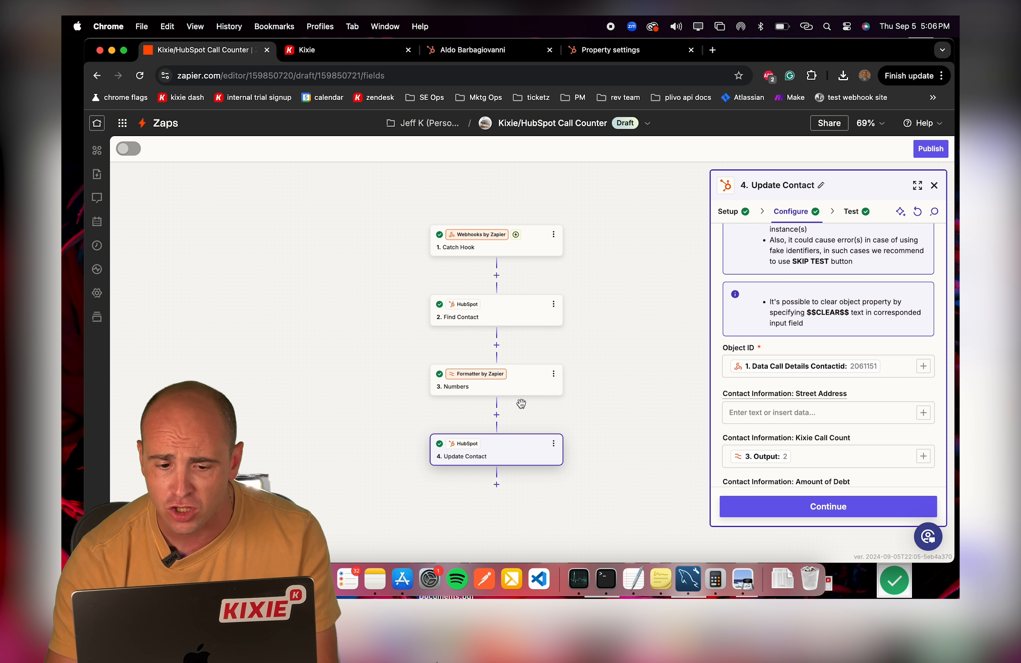
Insert a HubSpot step after Numbers with the Update Contact action event and try to choose its account.
click(496, 416)
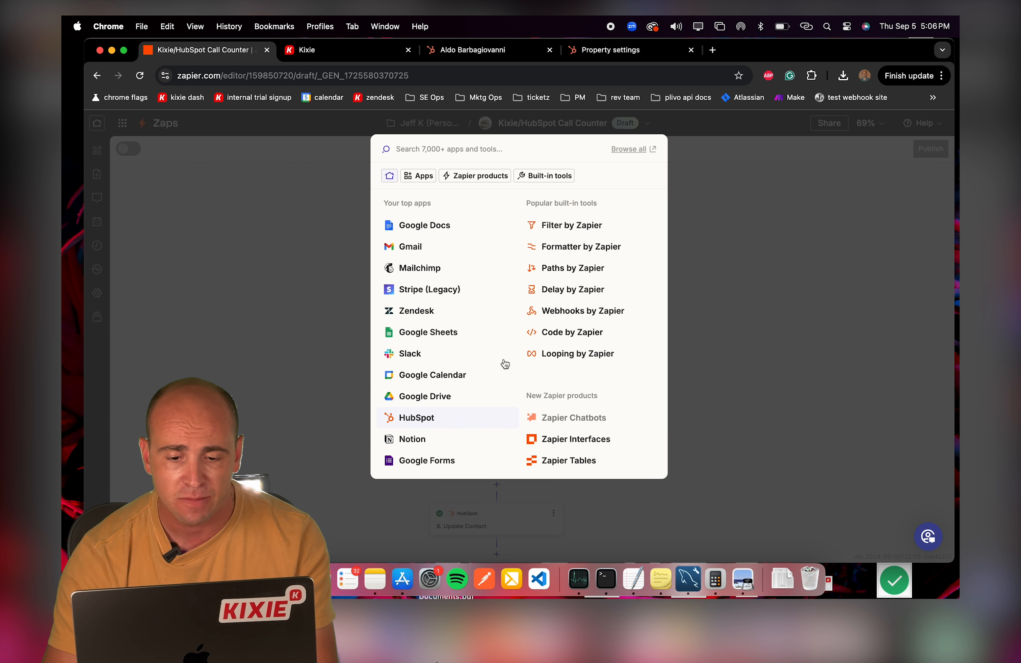
text(hubspot)
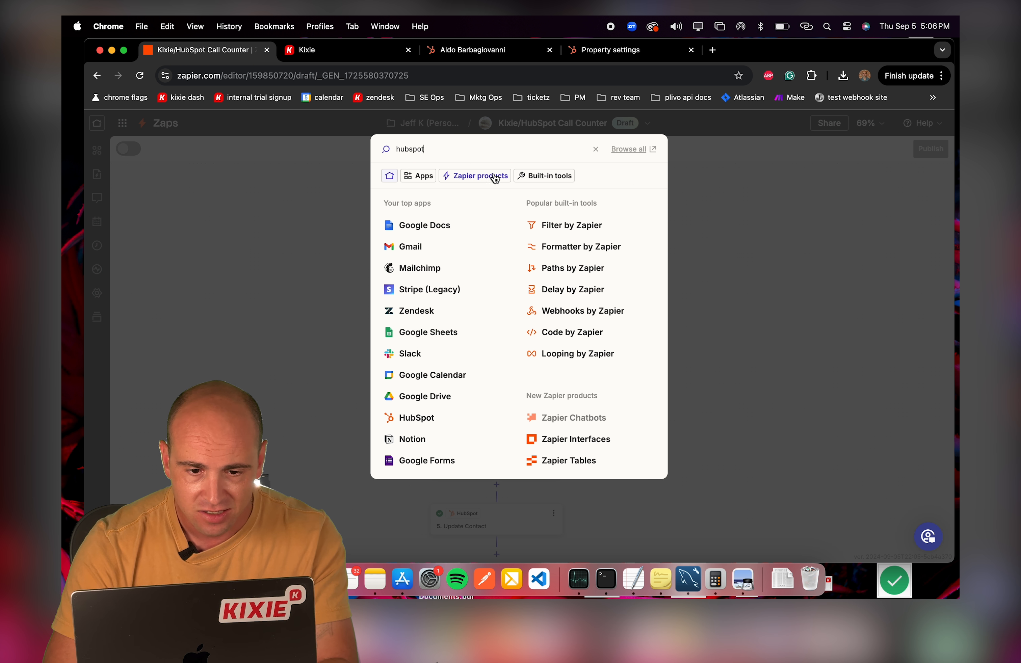
click(435, 226)
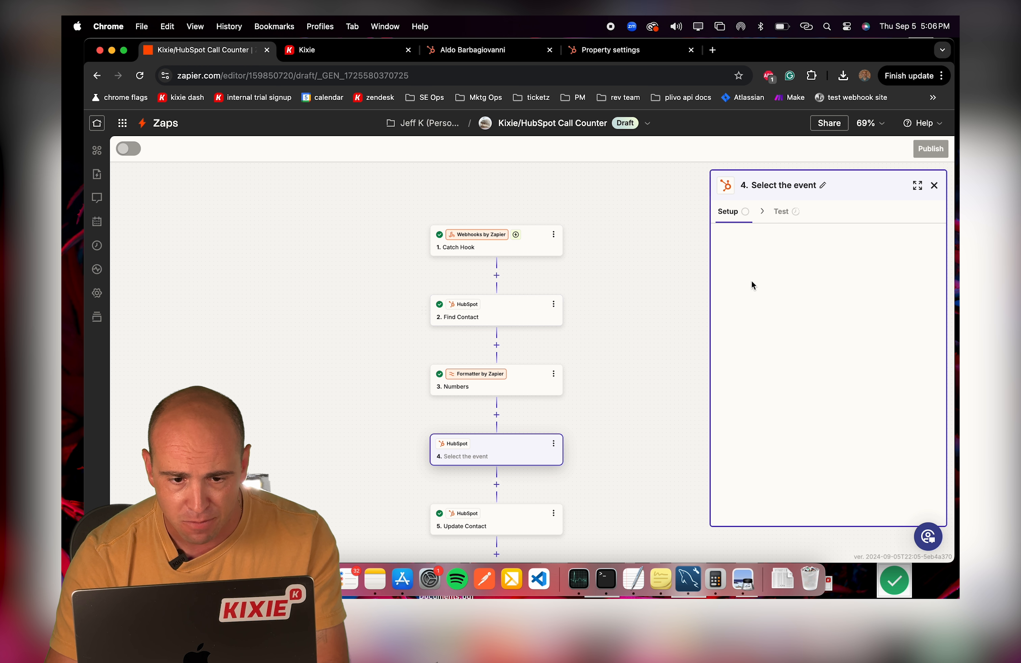
click(774, 313)
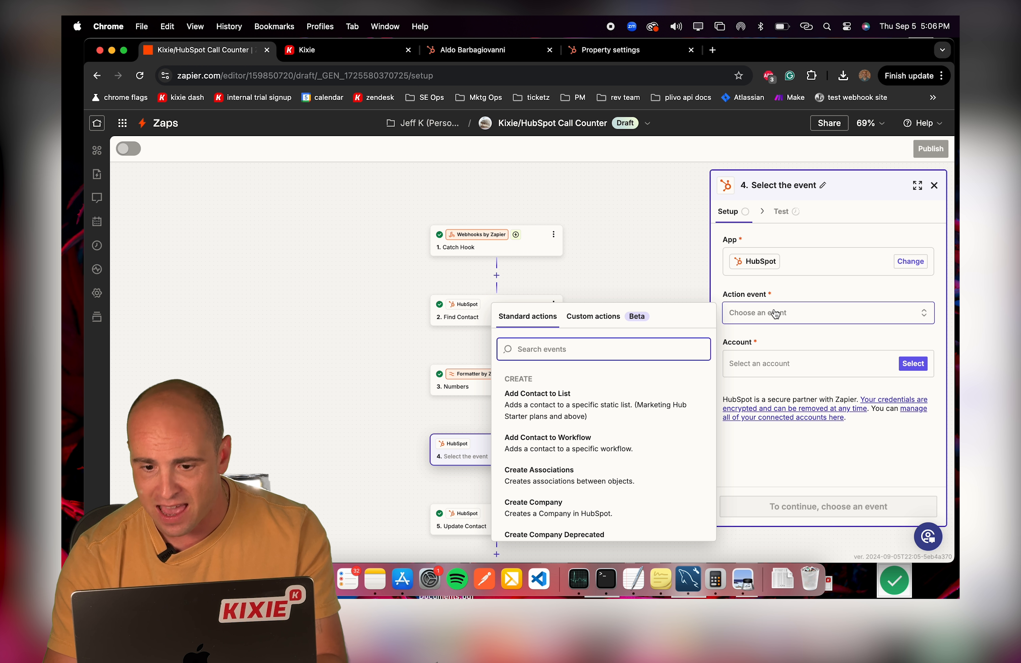
text(update)
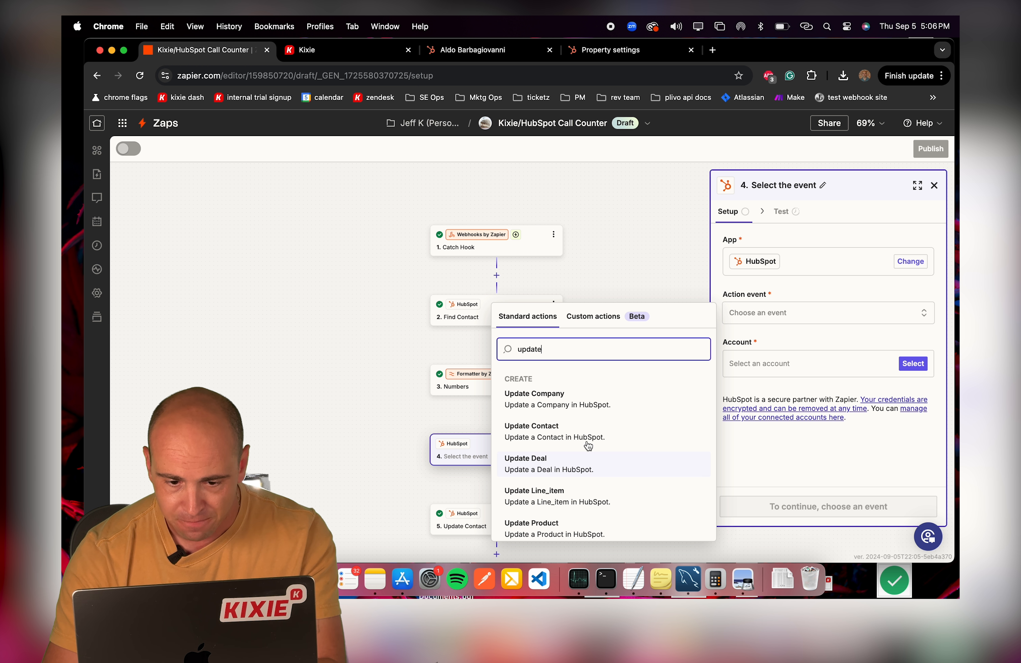
click(567, 435)
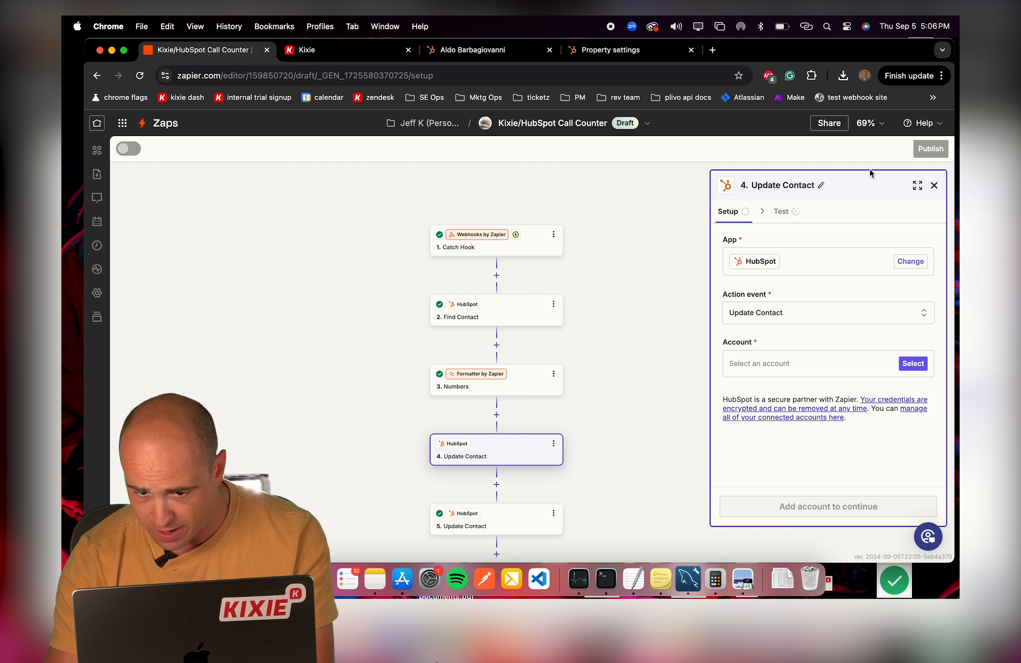
click(791, 366)
click(796, 459)
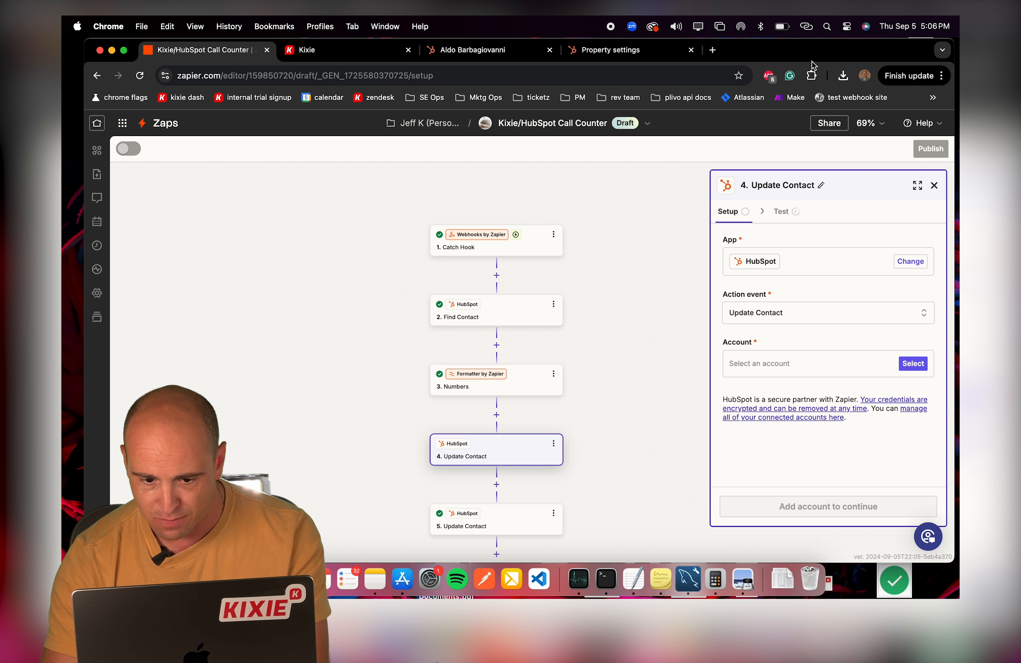
Delete the newly inserted, unconfigured Update Contact step that follows Numbers.
click(933, 185)
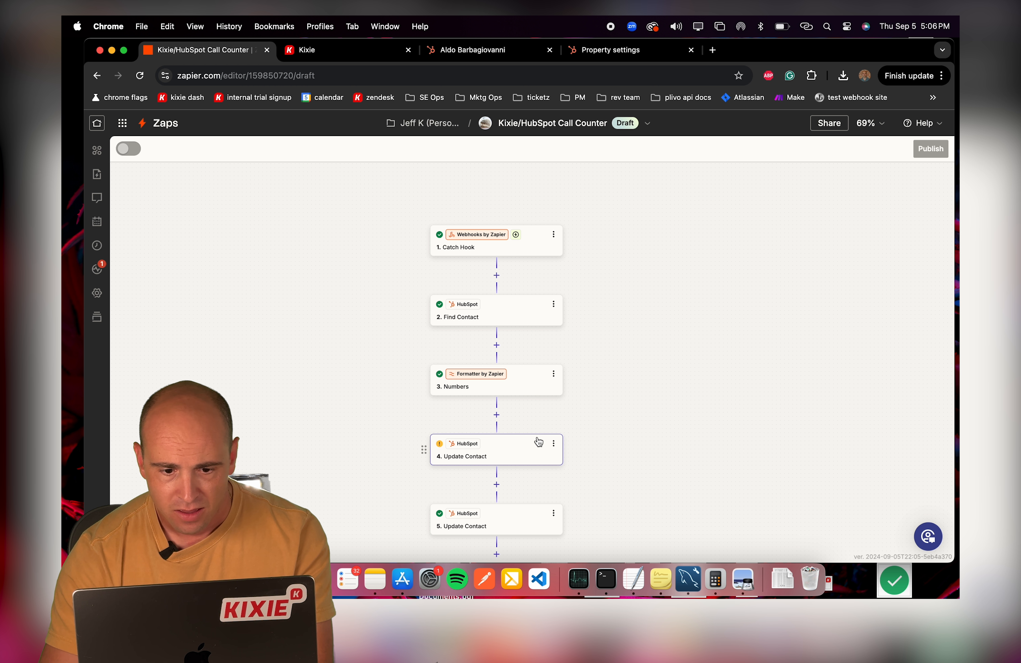
click(553, 439)
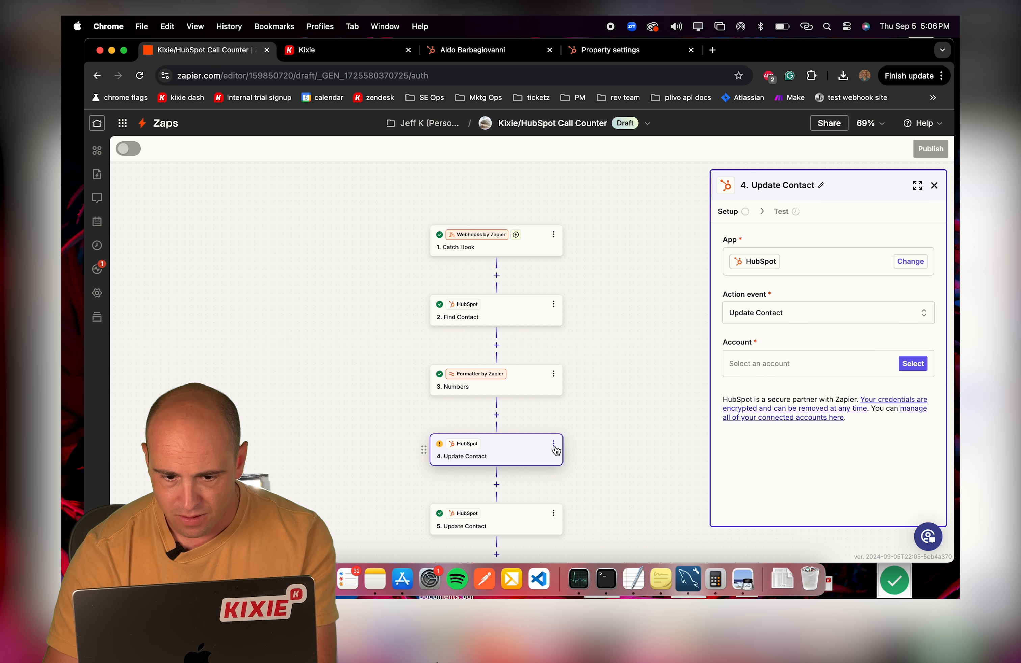
click(554, 445)
click(600, 415)
click(602, 415)
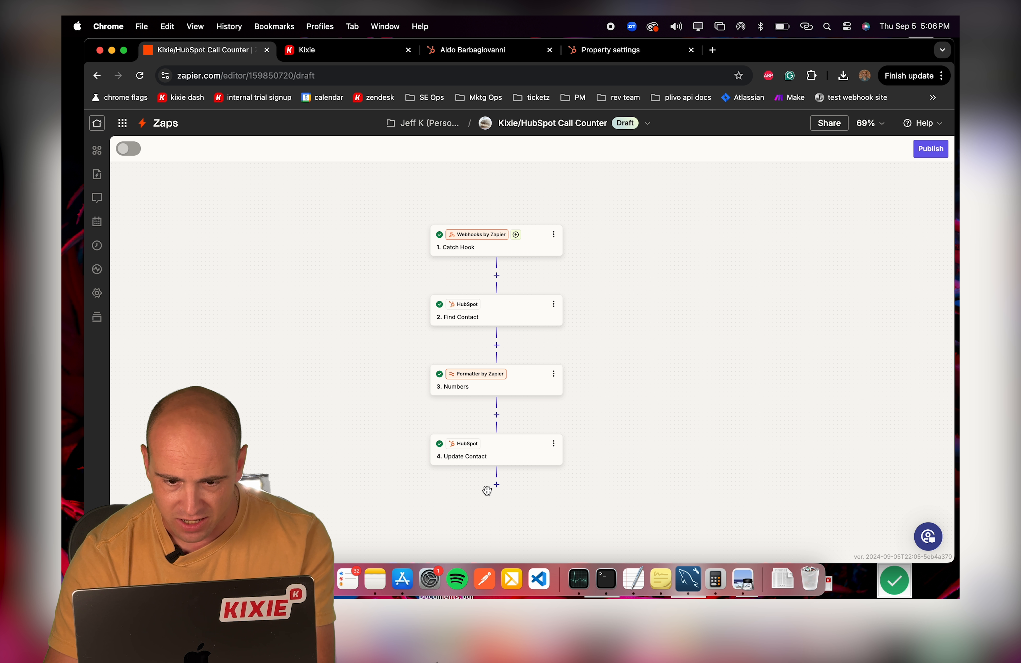
Locate the Kixie Call Counter mapping in Update Contact's configuration and compare it with that property on the HubSpot contact record.
click(507, 455)
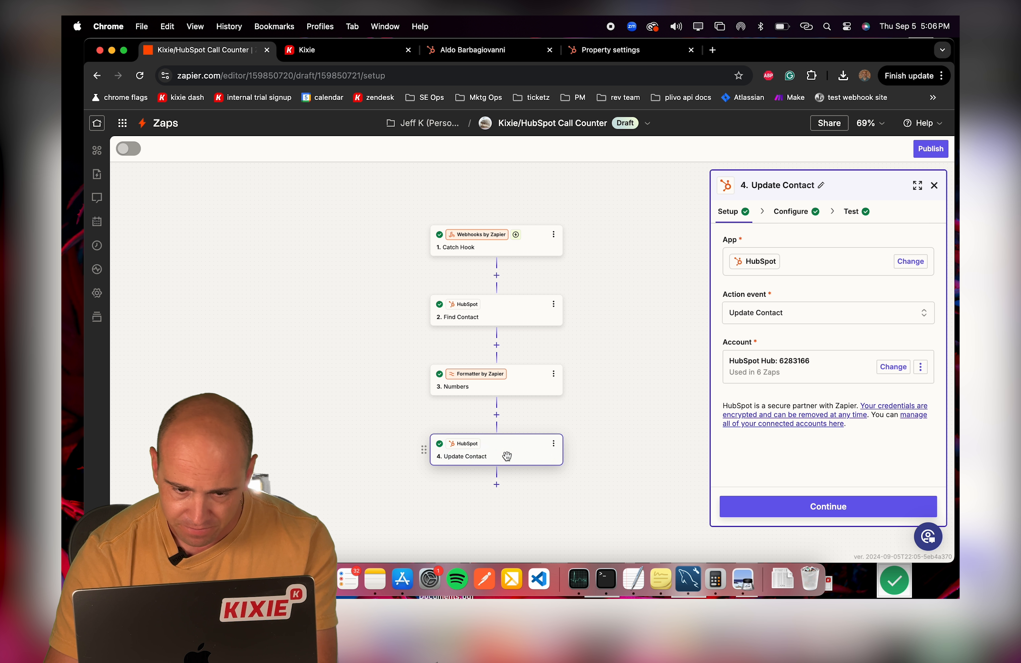
click(803, 217)
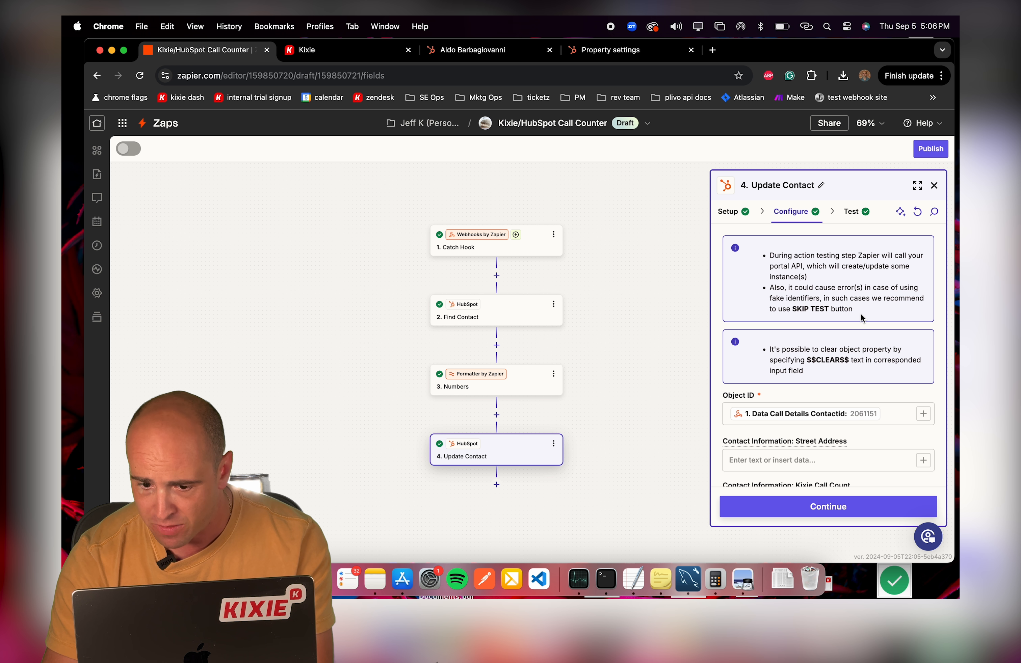
scroll(861, 318, down, 5)
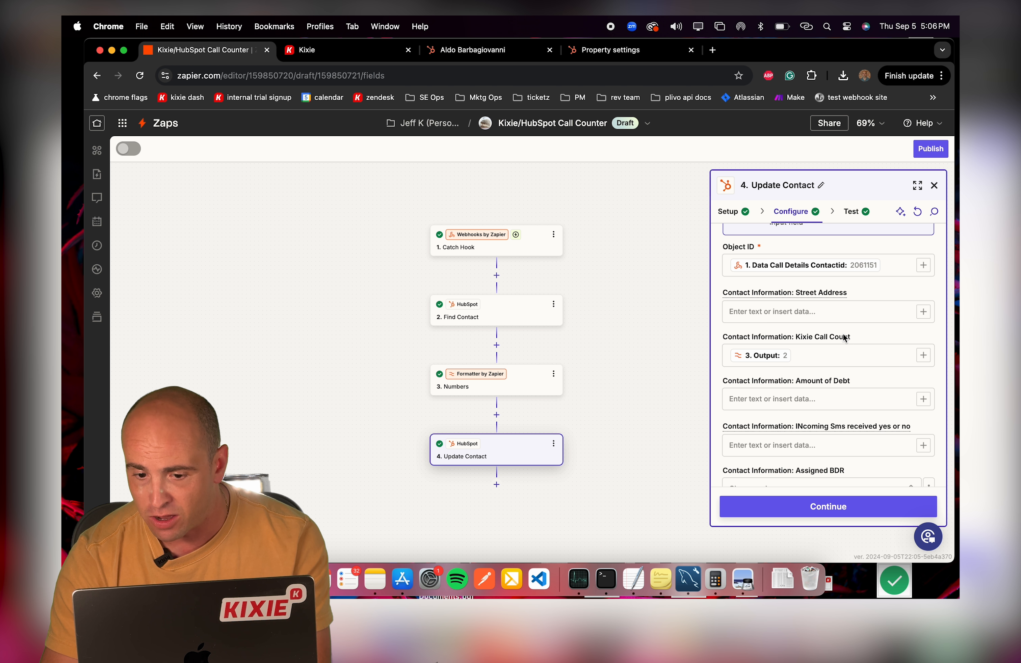
scroll(834, 345, down, 6)
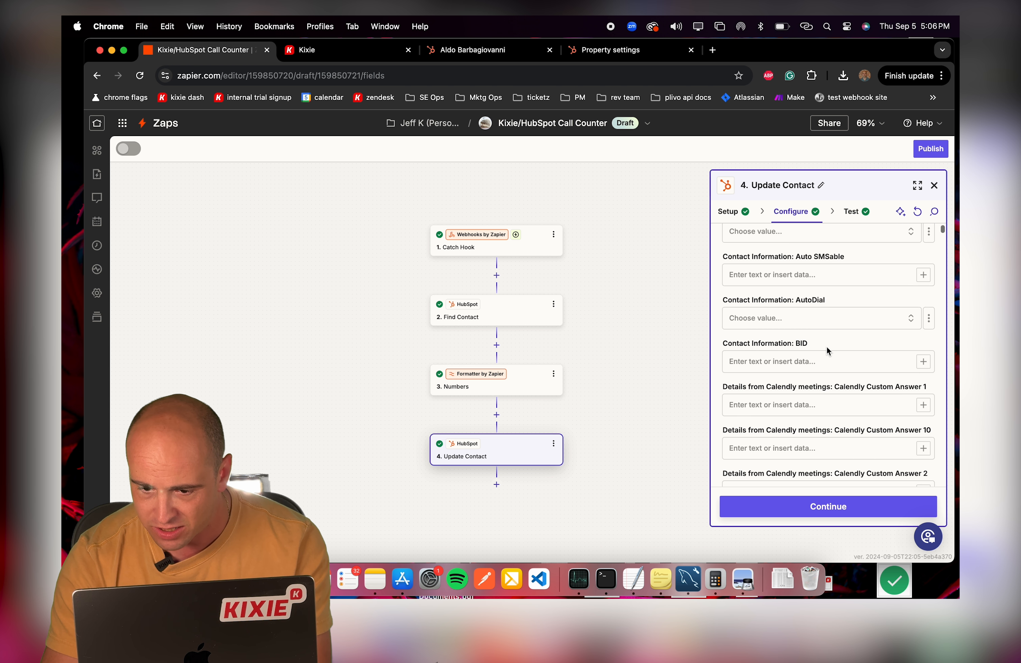
scroll(828, 351, up, 5)
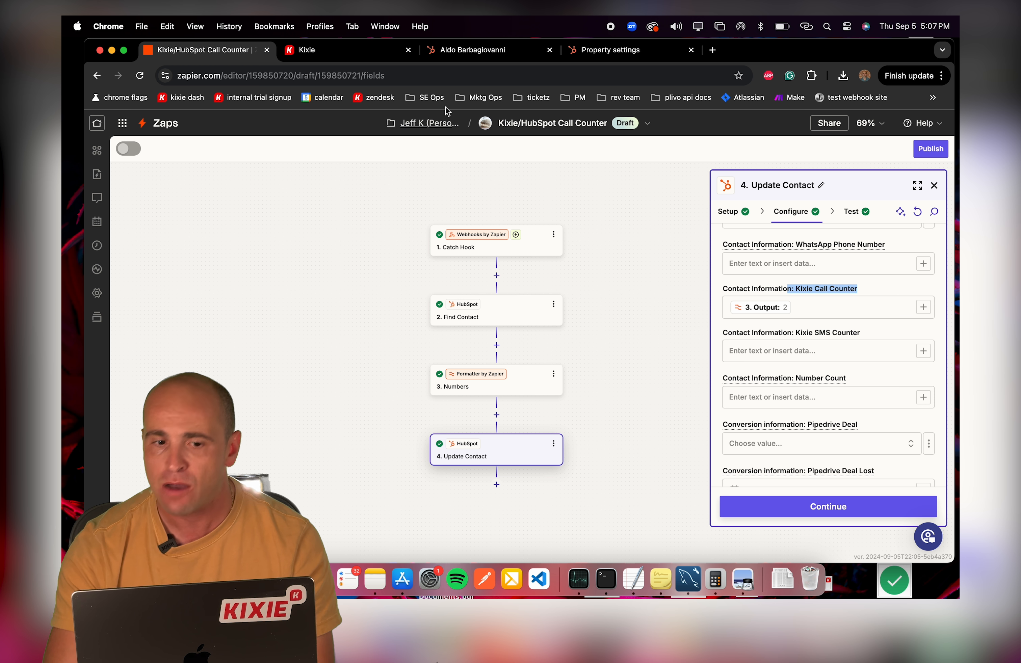
click(479, 50)
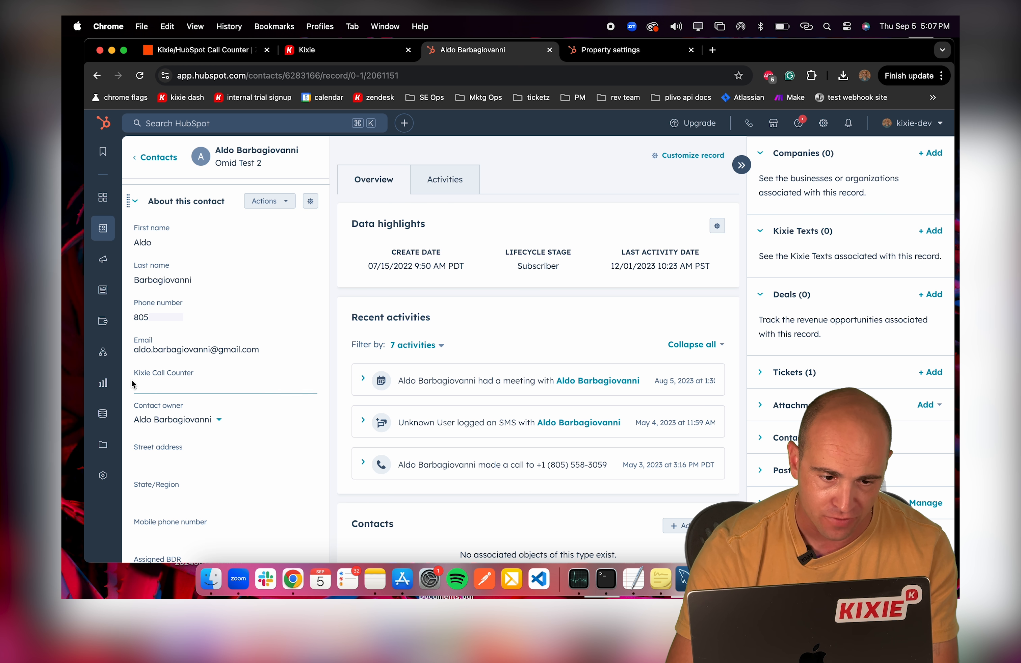
click(205, 53)
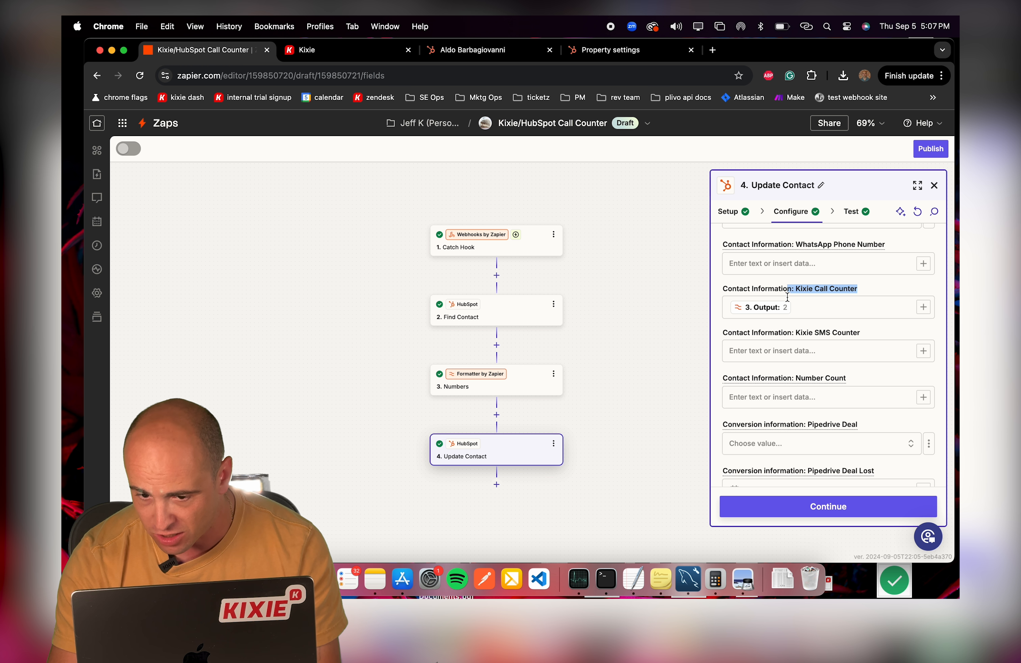
Retest the Update Contact step and reload the HubSpot contact record to check its Kixie Call Counter.
click(826, 516)
click(771, 510)
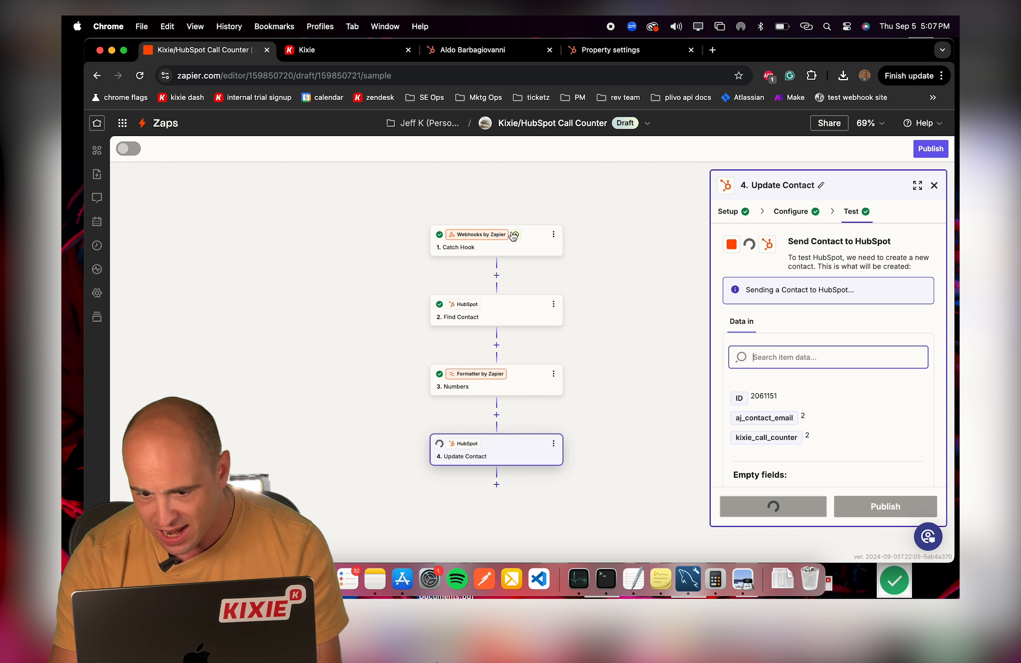
click(494, 50)
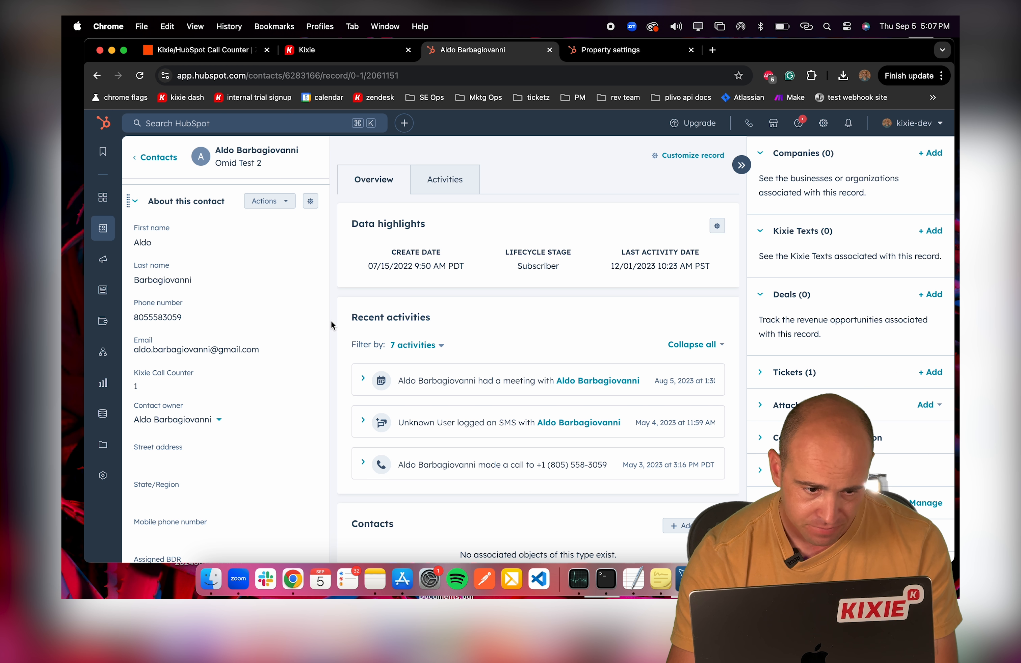
key(super+r)
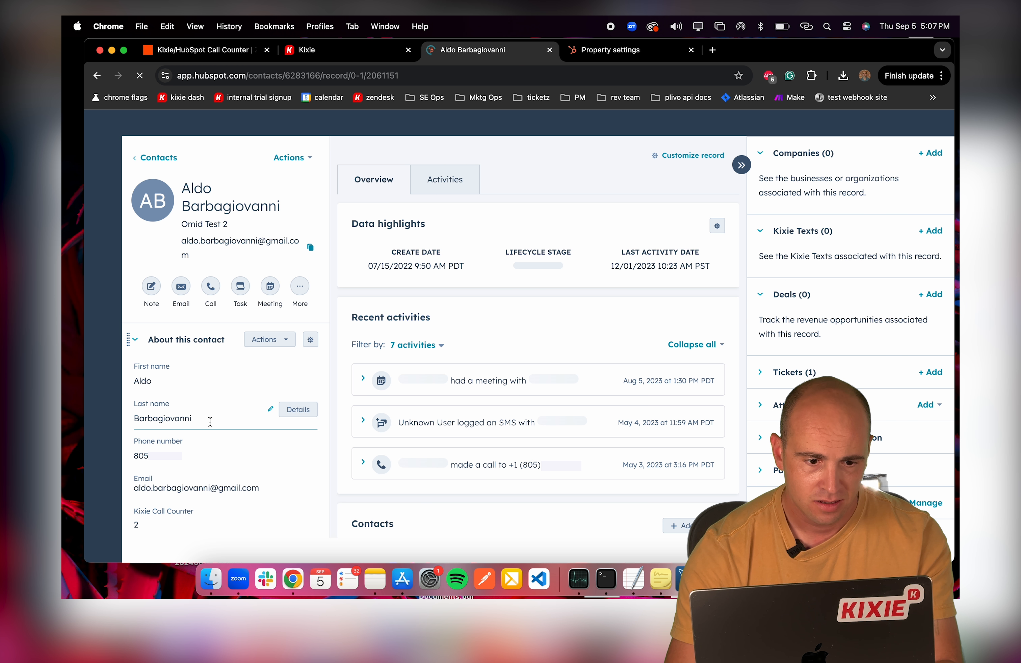
scroll(211, 423, down, 1)
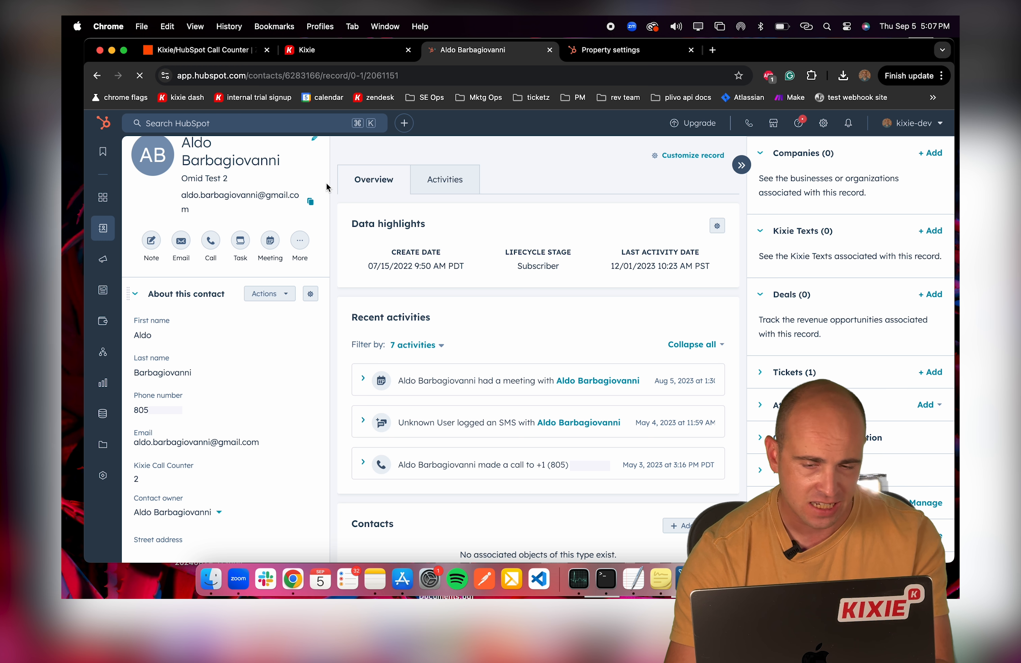
click(235, 50)
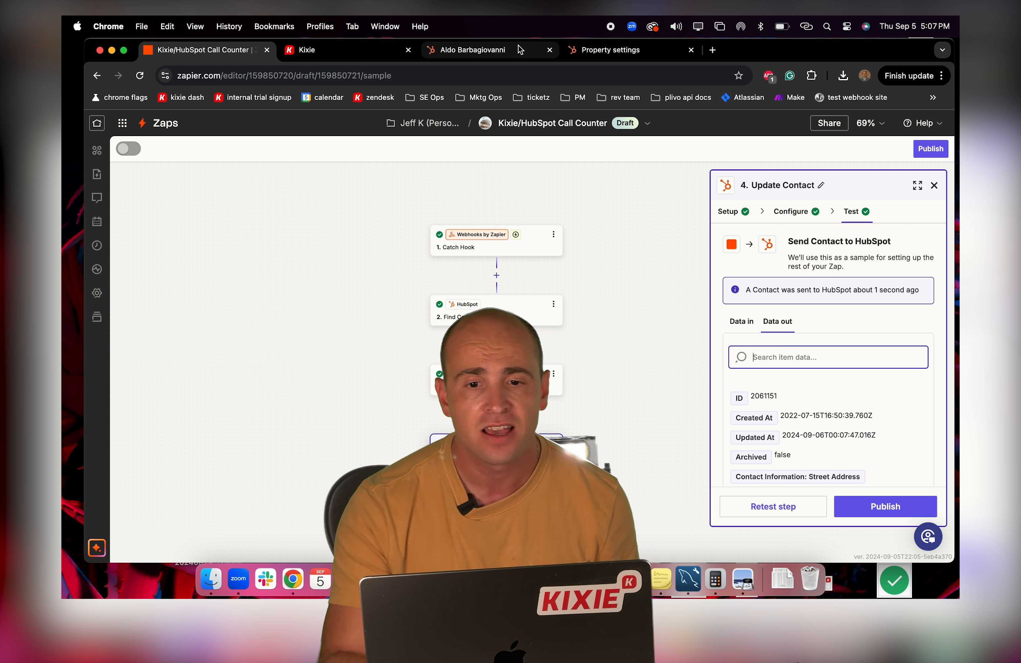
click(514, 54)
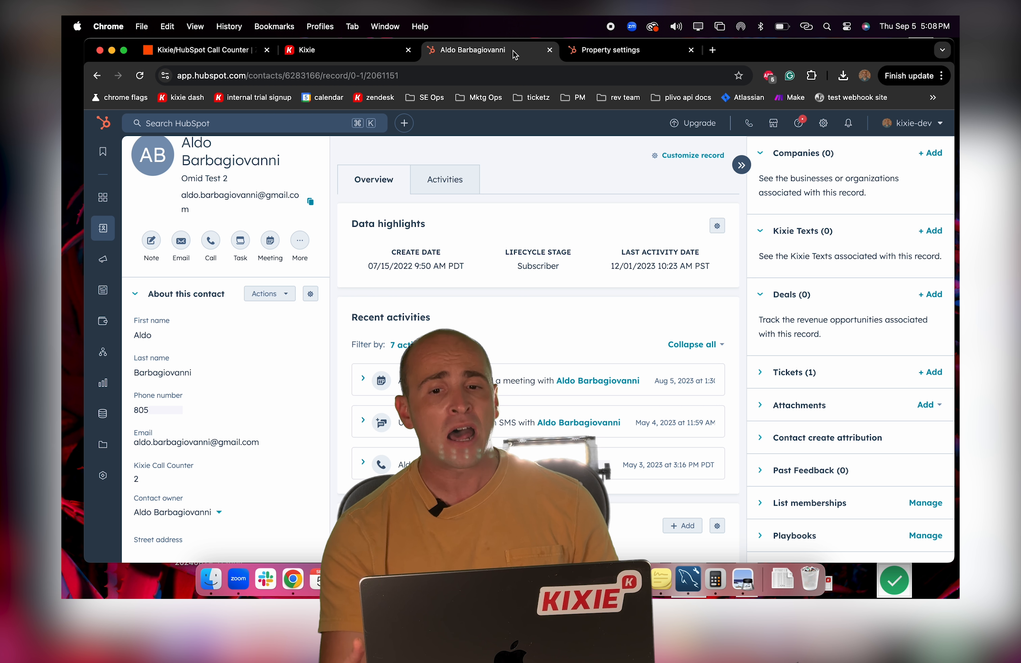
Return to the Zap and inspect the call details in the Catch Hook trigger's request B test record.
click(240, 56)
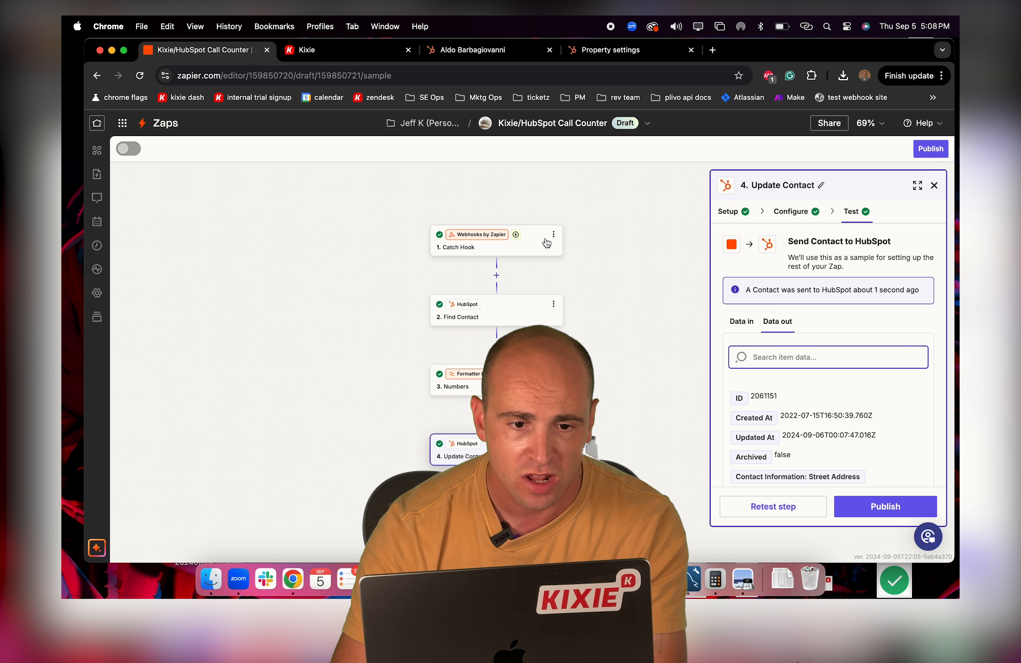
click(546, 243)
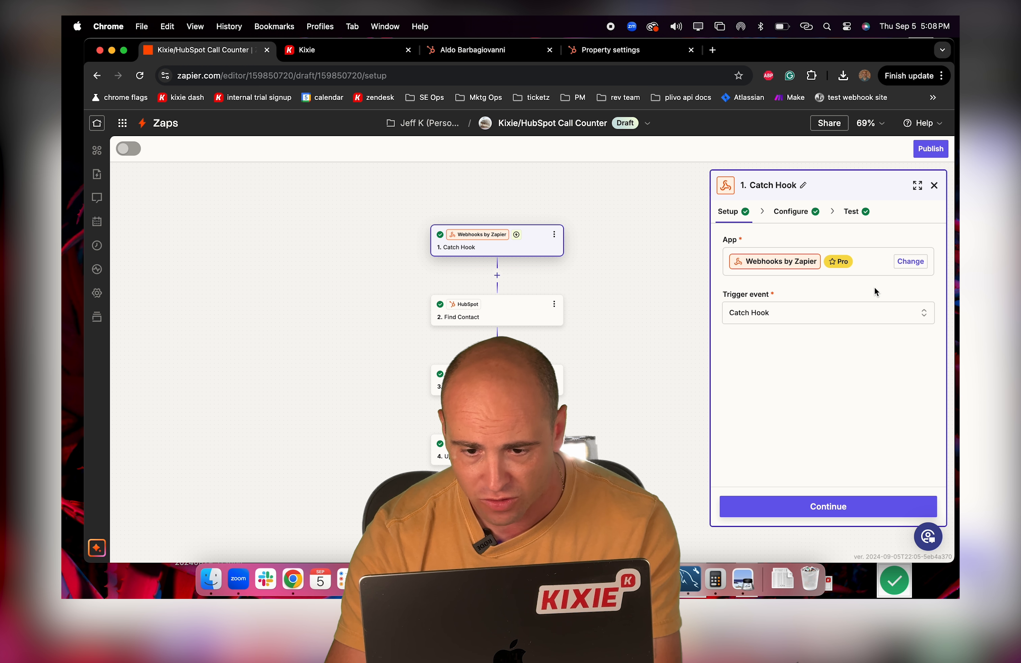
click(856, 212)
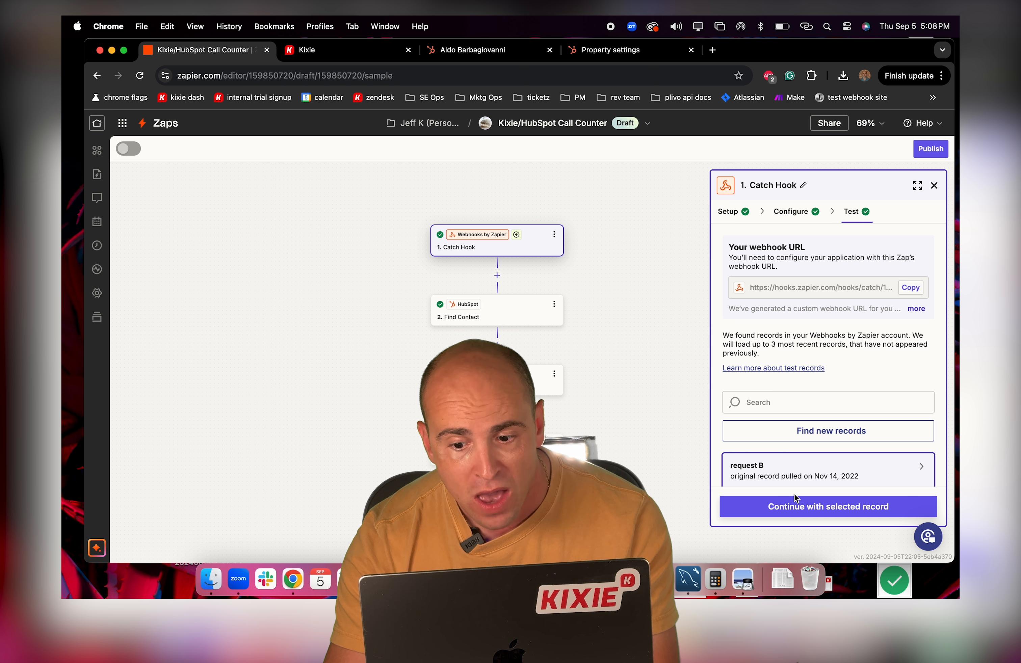
click(796, 469)
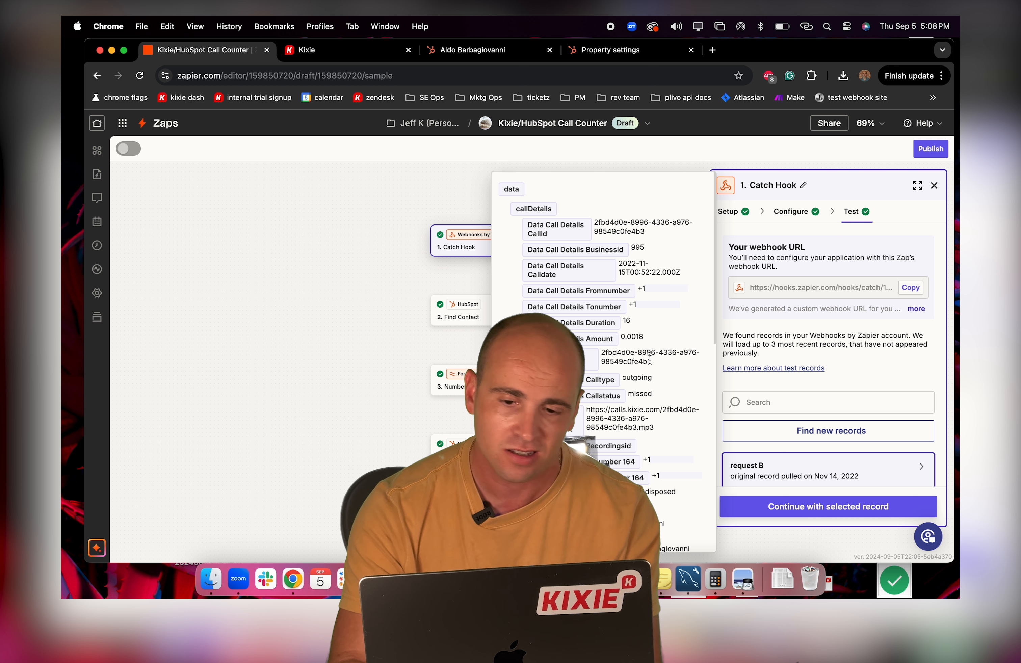
scroll(664, 362, down, 2)
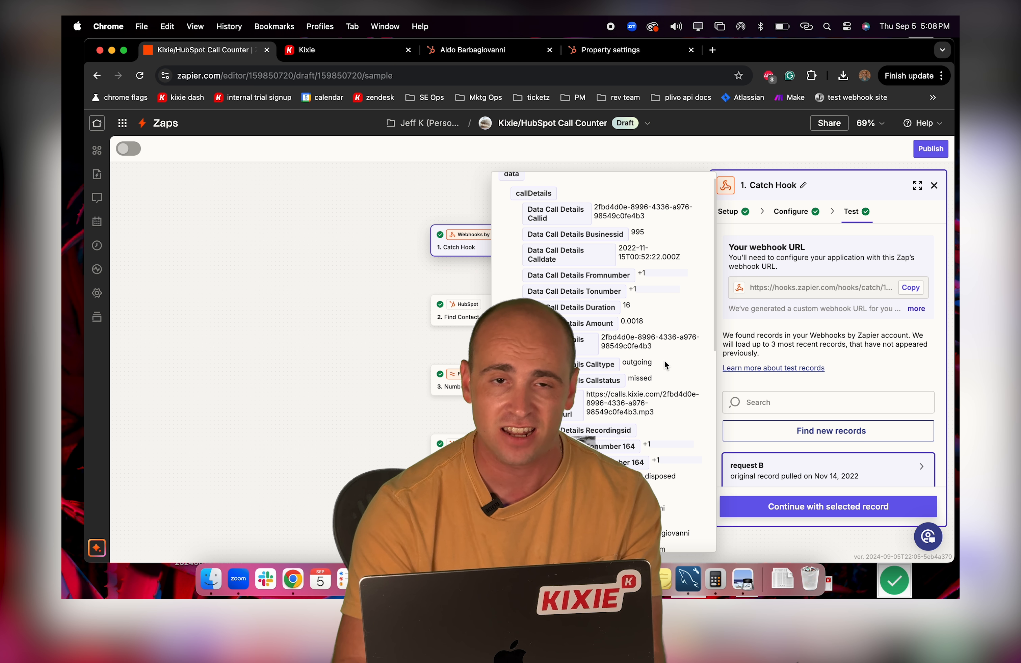